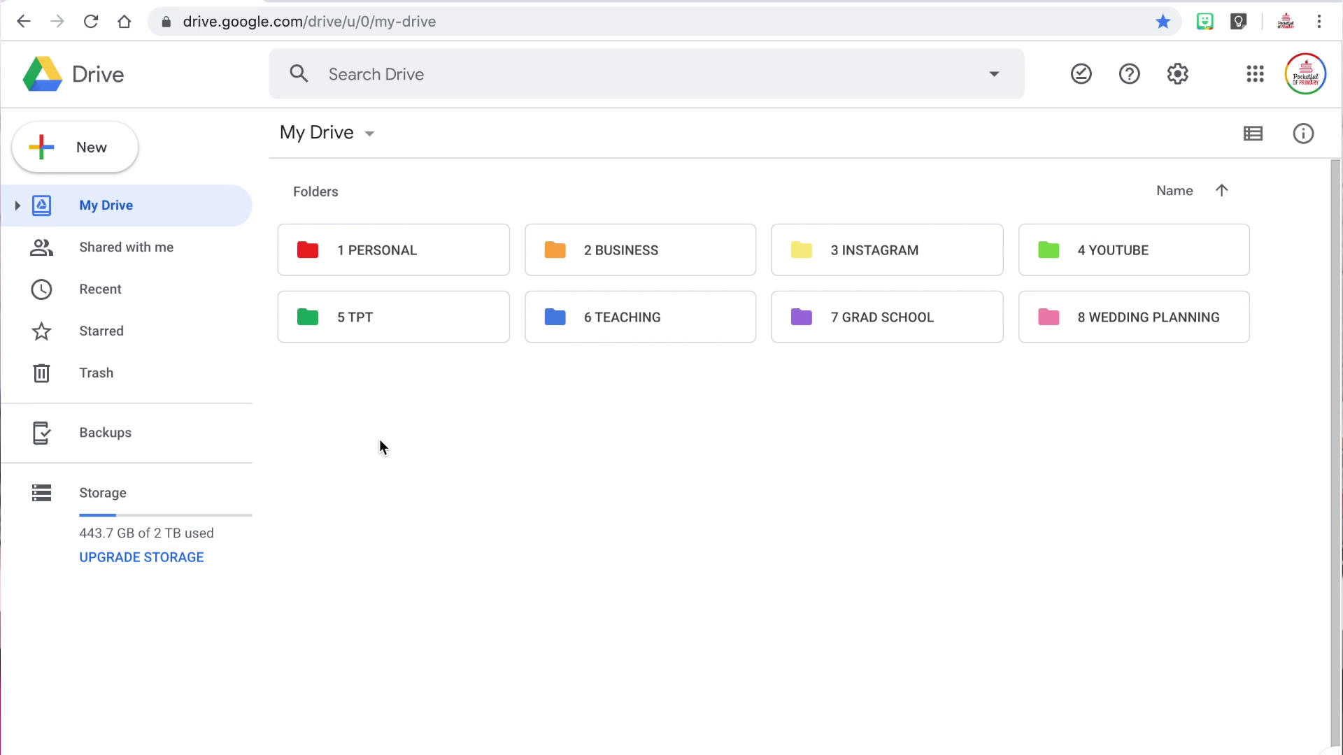
# - Create a new Google Slides presentation and dismiss the Themes panel
pyautogui.click(116, 165)
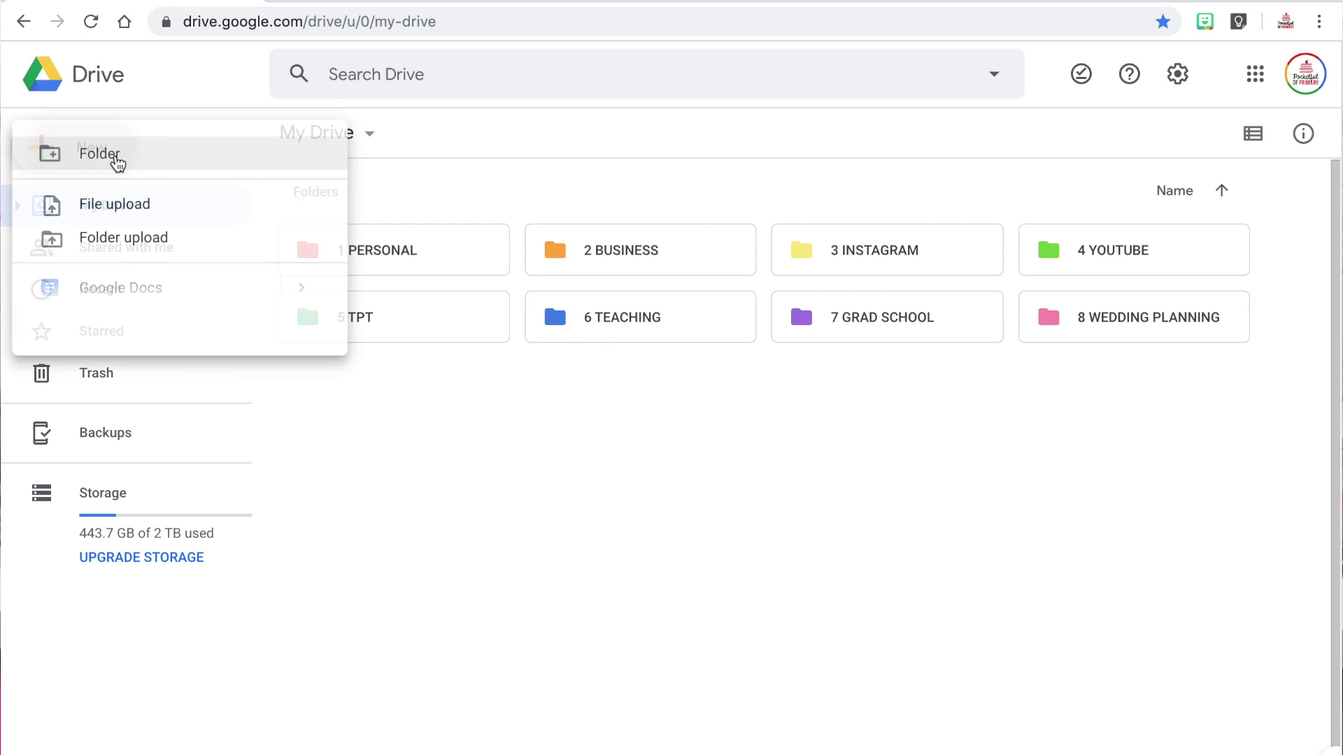
pyautogui.click(128, 358)
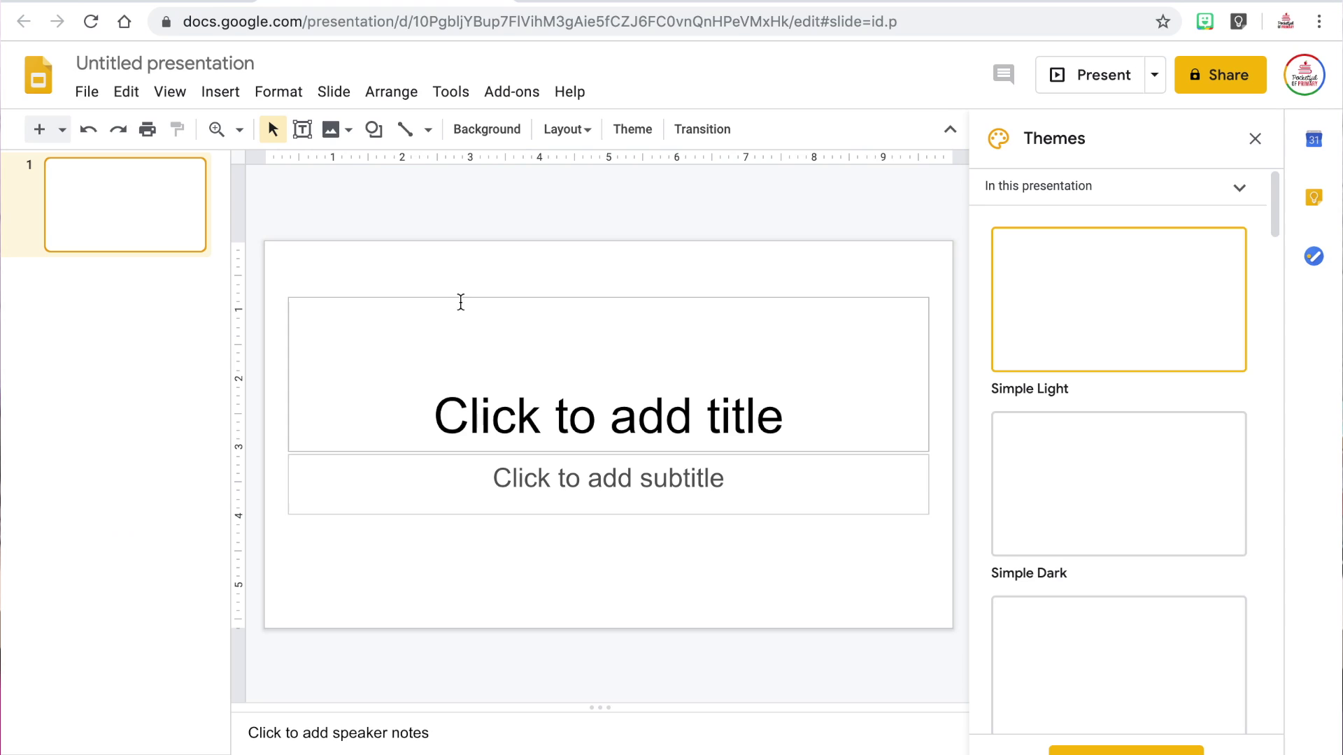
pyautogui.click(1252, 139)
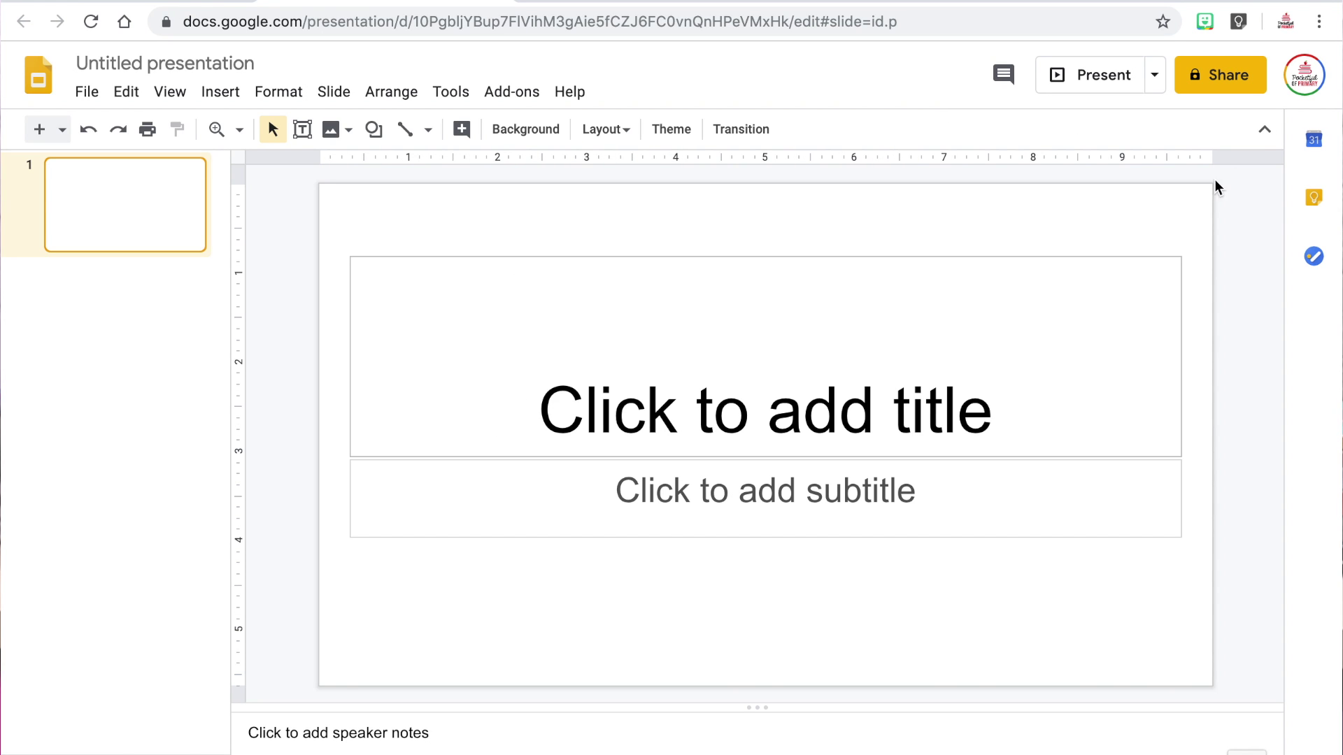
# - Delete the title and subtitle placeholders from the first slide
pyautogui.click(1133, 256)
pyautogui.press('Delete')
pyautogui.click(1012, 460)
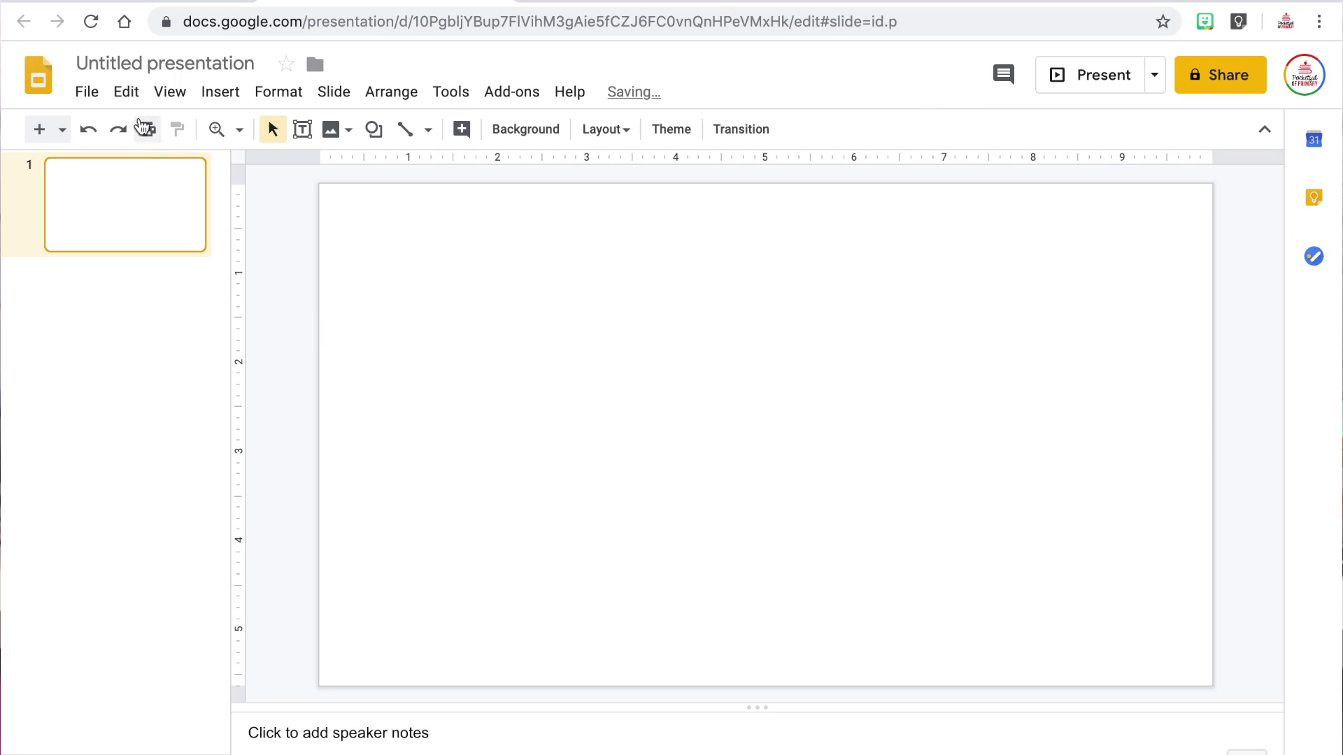
# - Set a custom page size of 11 × 8.5 inches in Page setup
pyautogui.click(87, 93)
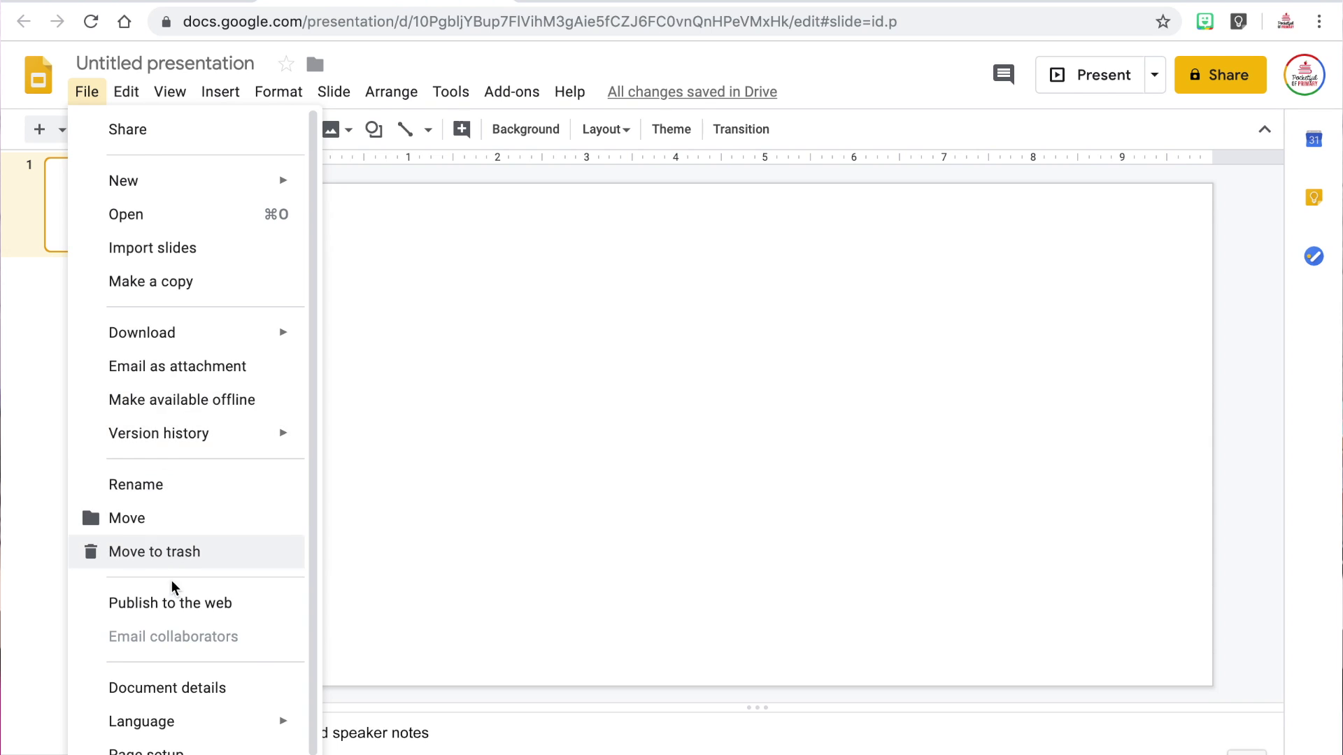
pyautogui.click(165, 750)
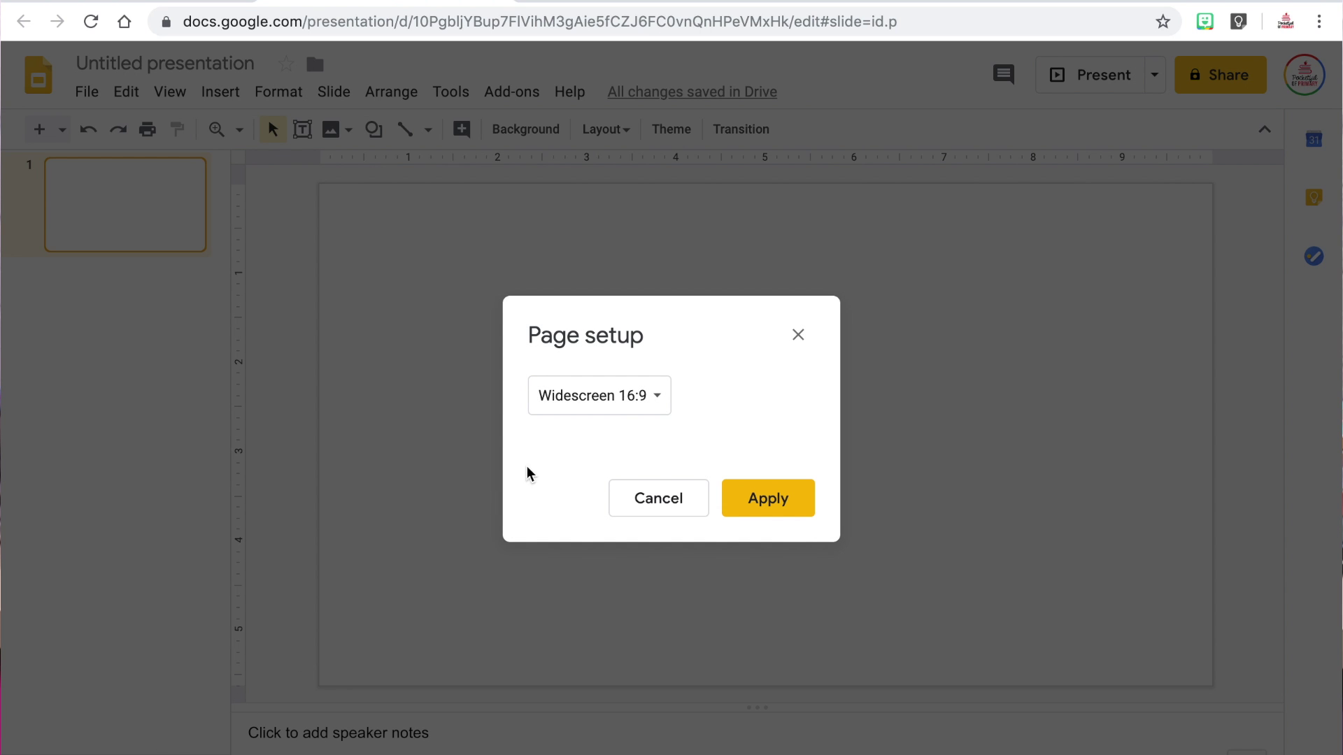
pyautogui.click(614, 465)
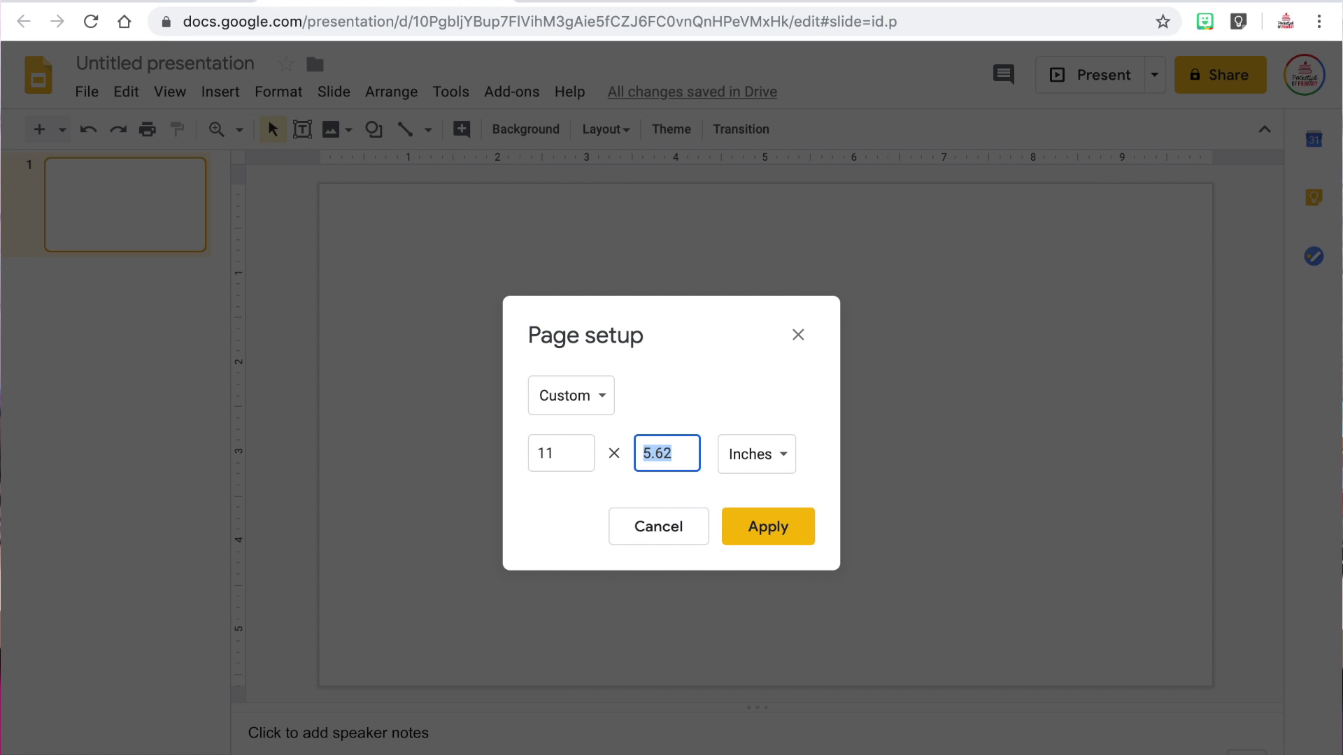
pyautogui.write('8.5')
pyautogui.click(747, 529)
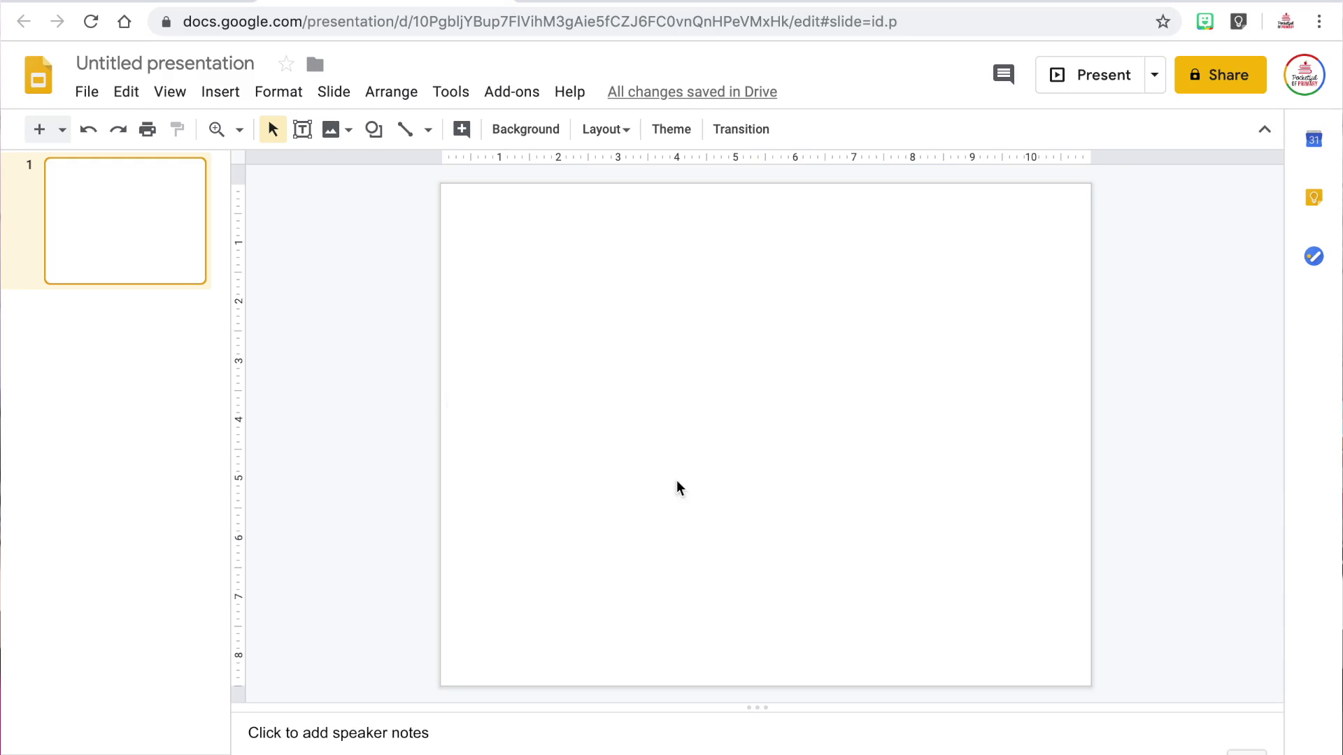
pyautogui.click(204, 65)
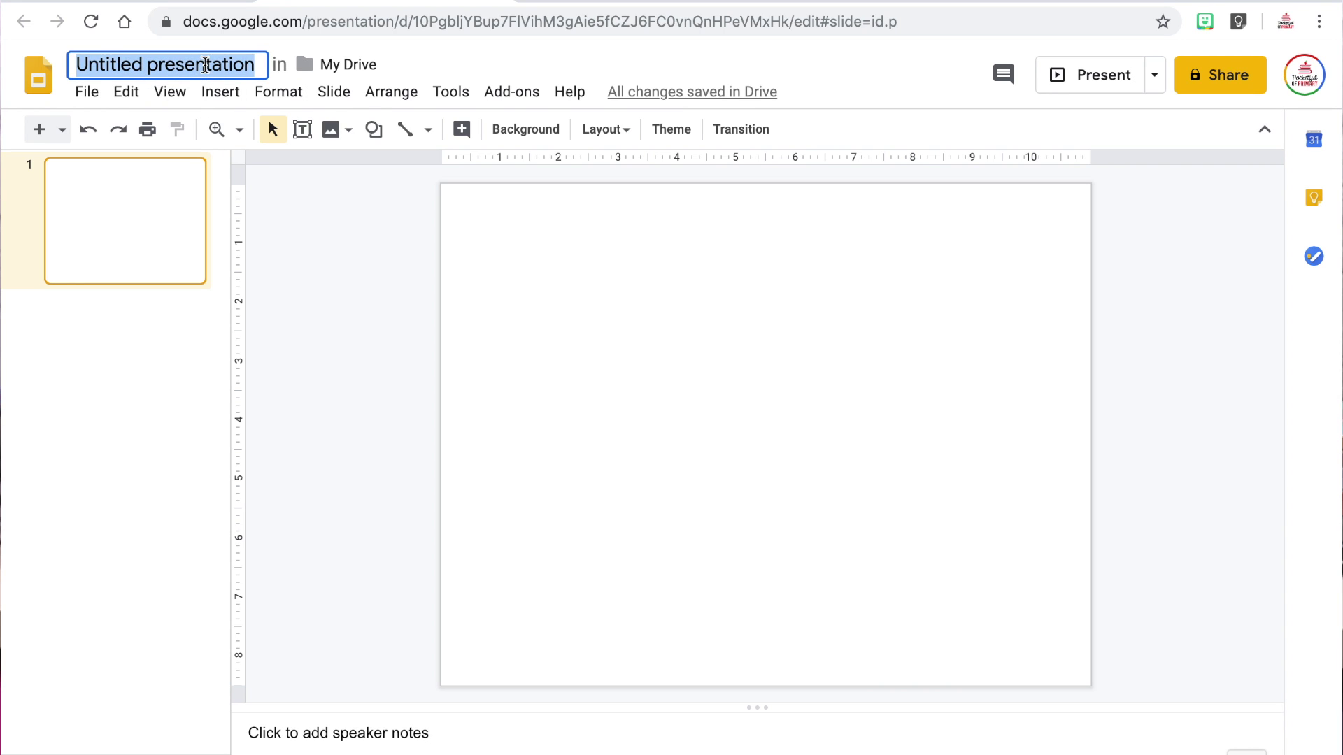
# - Type 'Vocabulary Graphic Organizer ORIGINAL' as the presentation title
pyautogui.write('Vocabulary Graphic Organizer ORIGINAL')
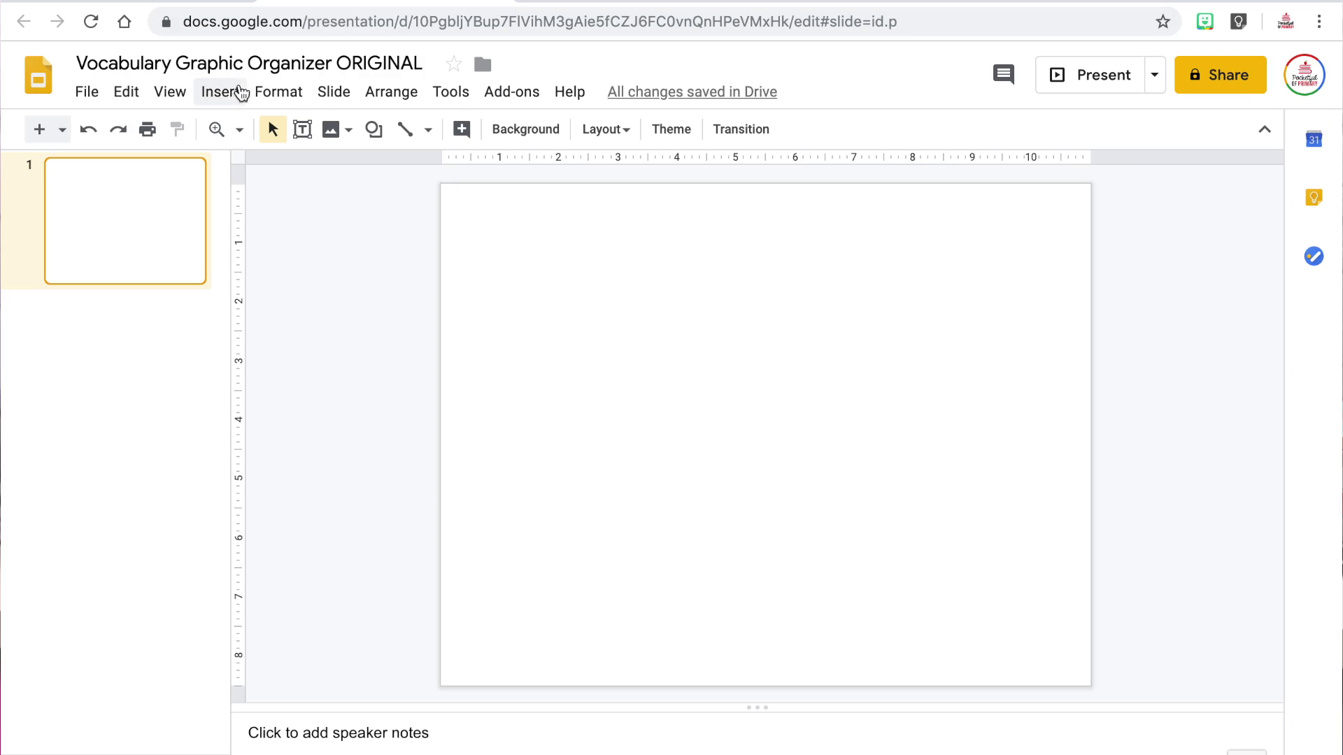
# - Insert a 2x2 table, size it 10.5 × 8 inches, and move it to fill the slide
pyautogui.click(238, 96)
pyautogui.moveTo(278, 273)
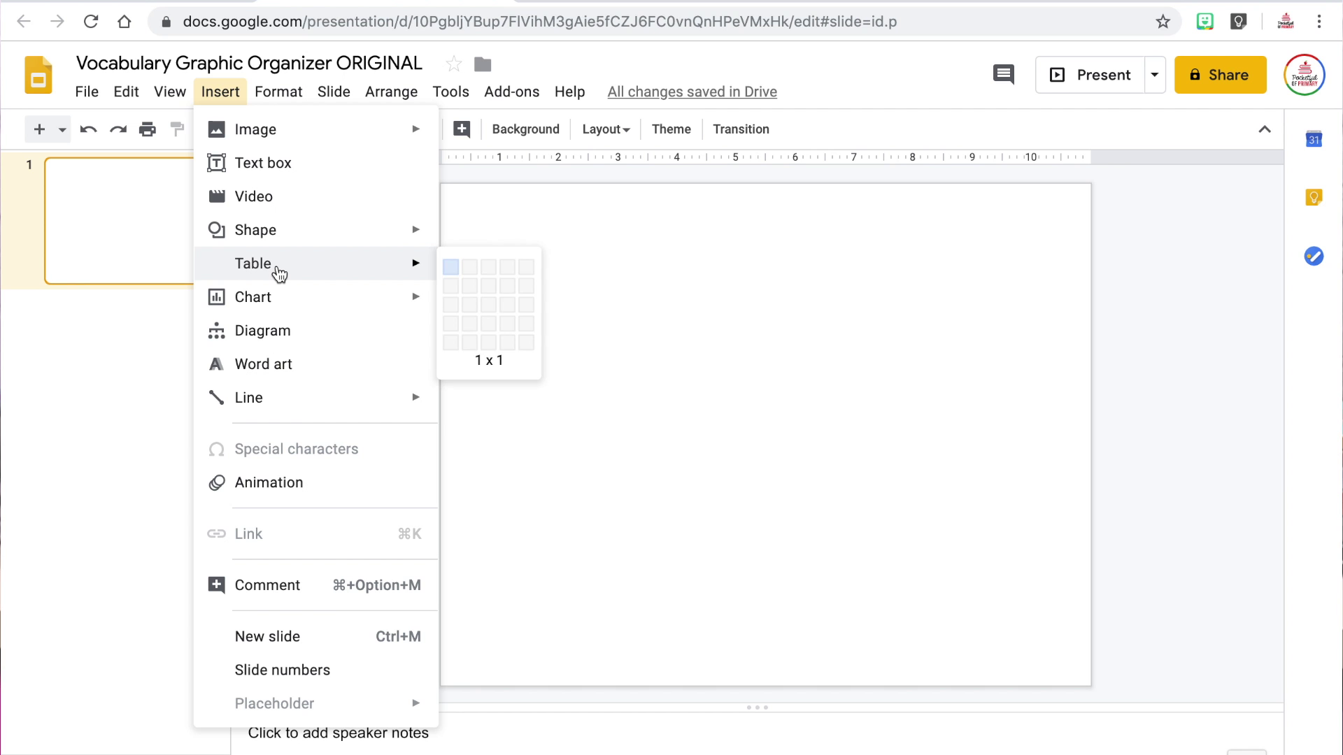
pyautogui.click(472, 294)
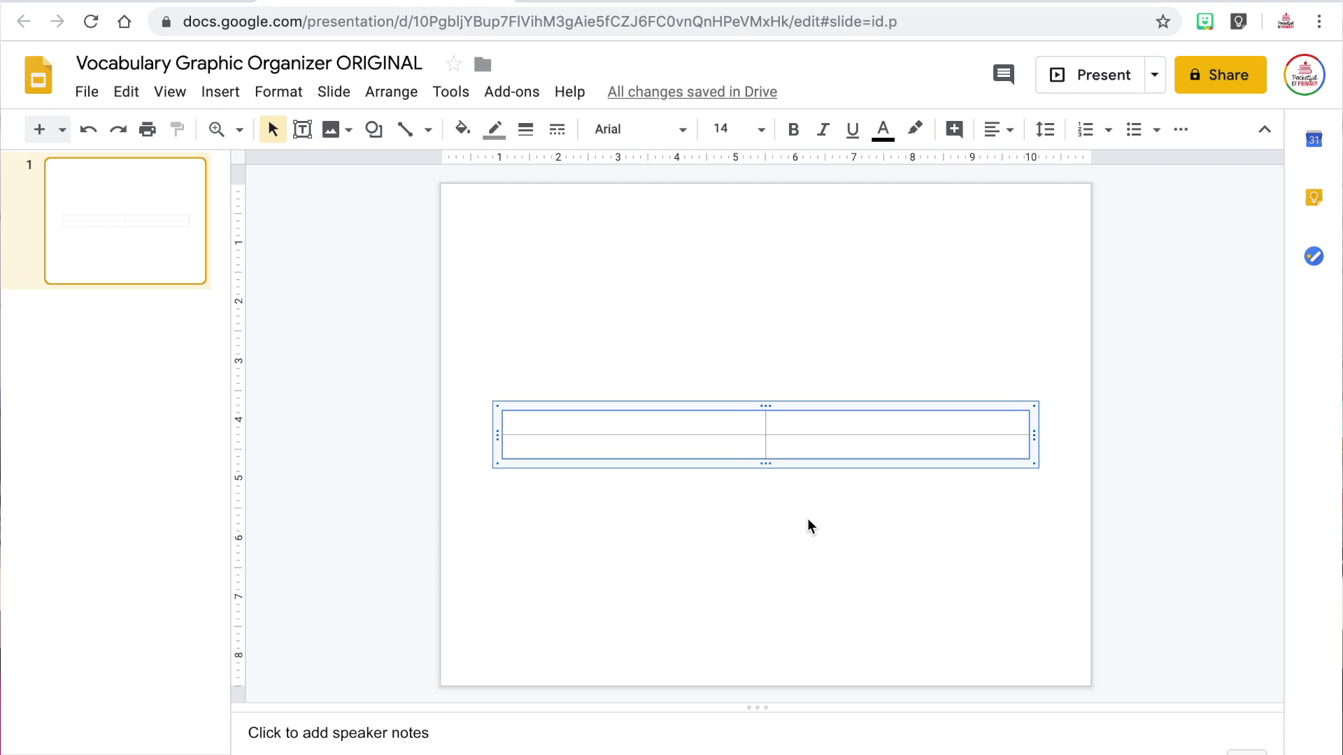
pyautogui.rightClick(818, 466)
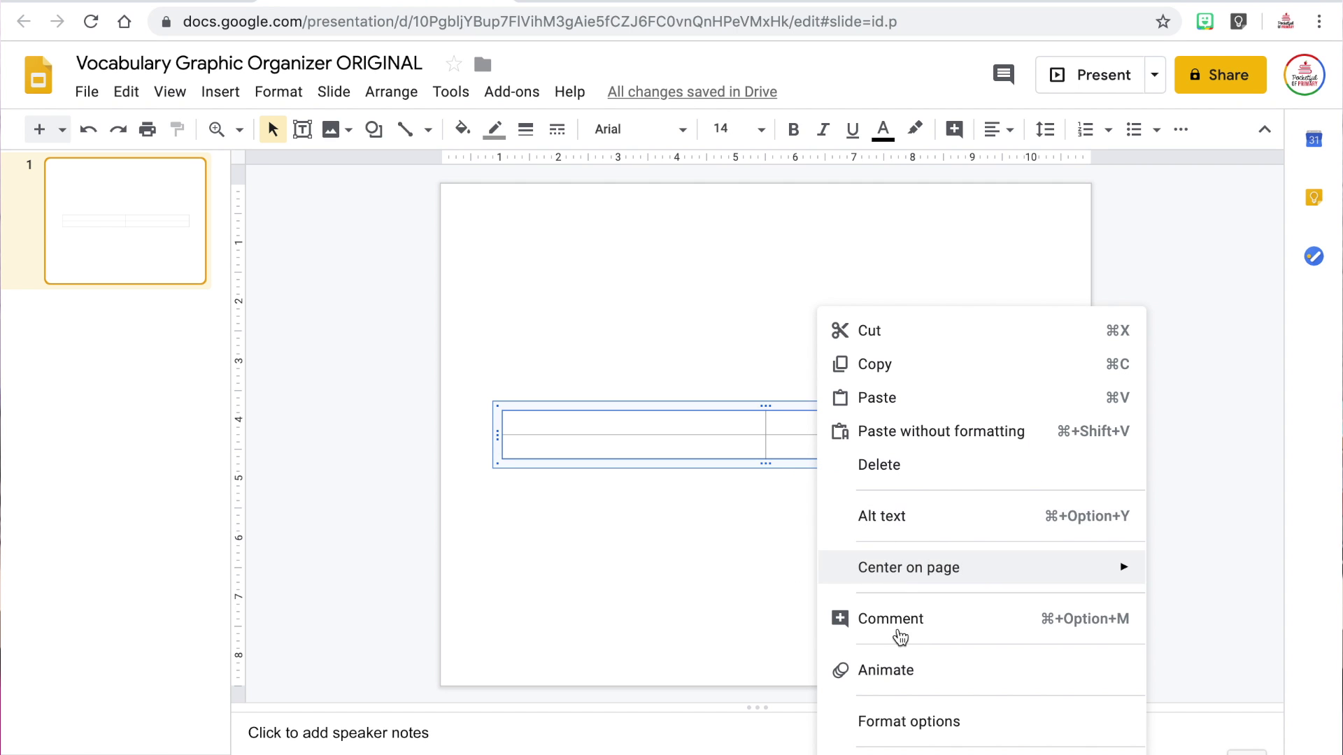
pyautogui.click(909, 722)
pyautogui.click(1049, 200)
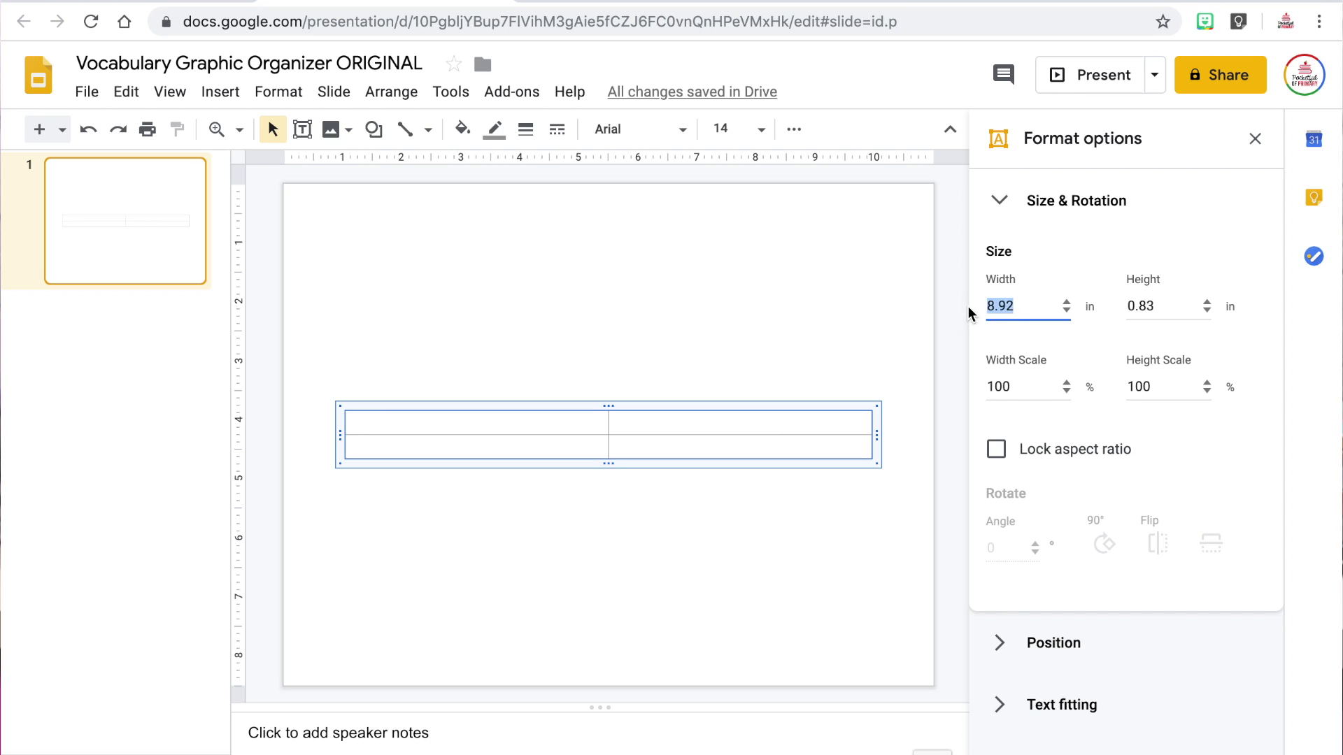
pyautogui.write('10.5')
pyautogui.press('Tab')
pyautogui.write('8')
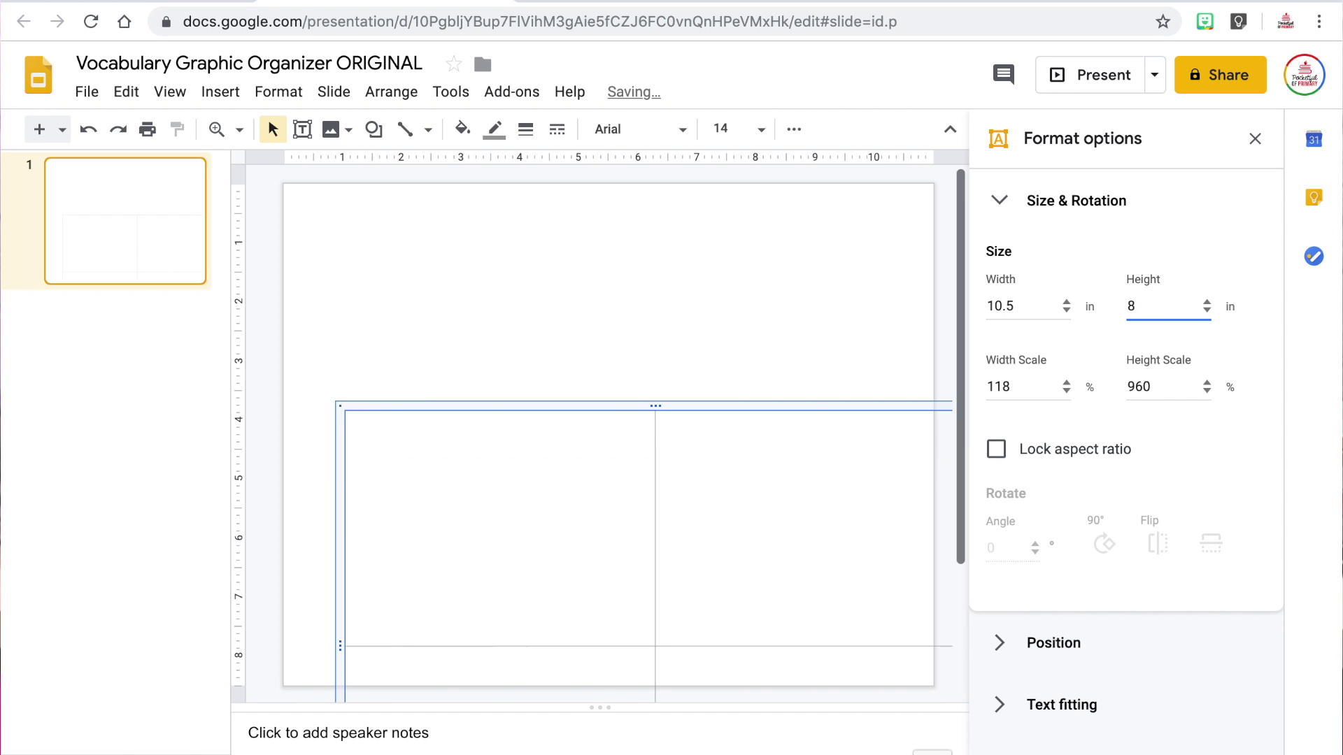
pyautogui.click(1255, 138)
pyautogui.moveTo(870, 246); pyautogui.dragTo(865, 201)
pyautogui.click(1155, 293)
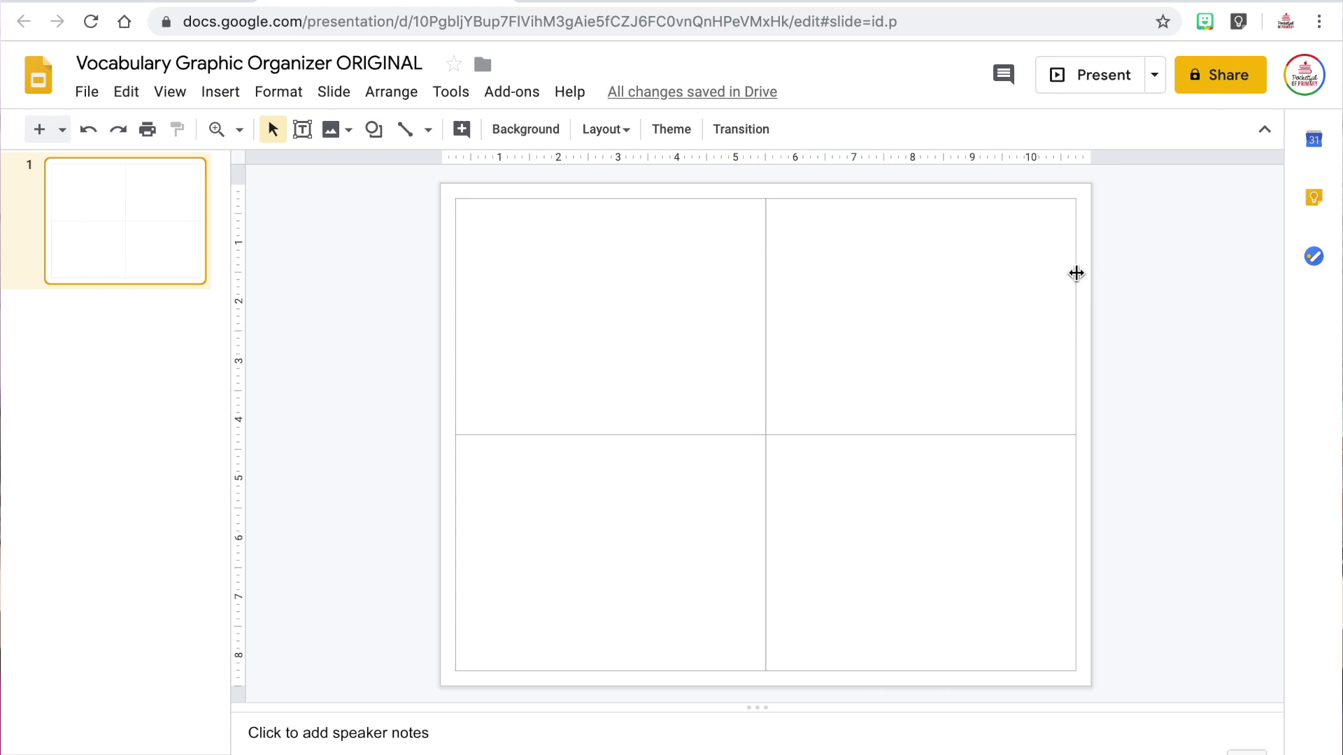
# - Make the table's grid lines black with an 8px border weight
pyautogui.click(1076, 274)
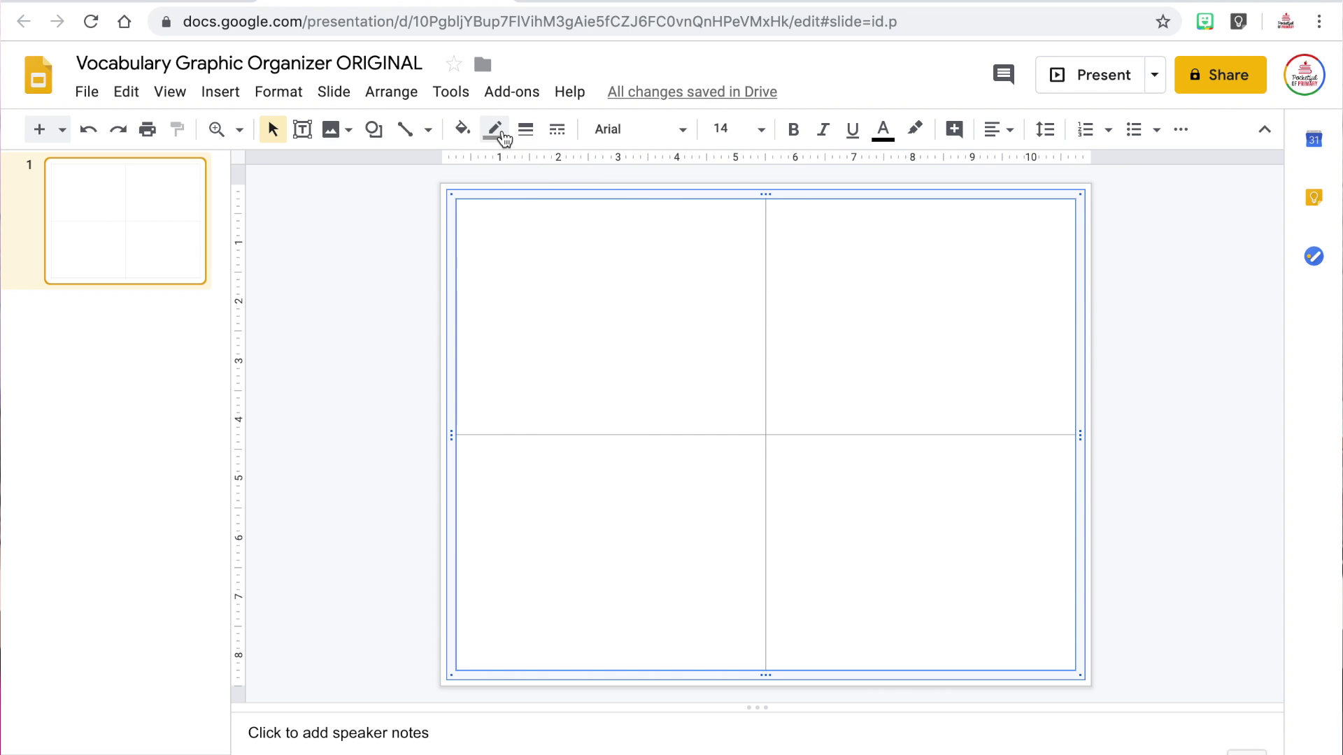
pyautogui.click(496, 130)
pyautogui.click(508, 200)
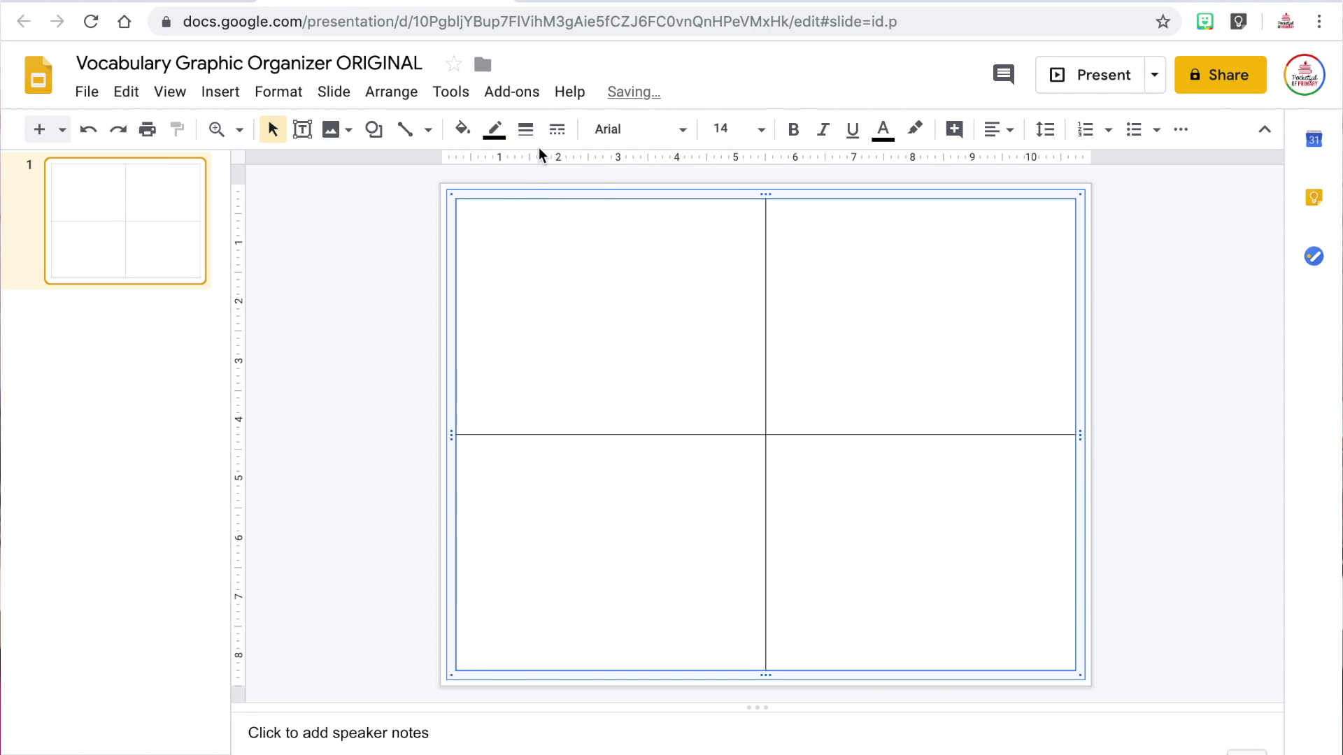
pyautogui.click(525, 130)
pyautogui.click(564, 301)
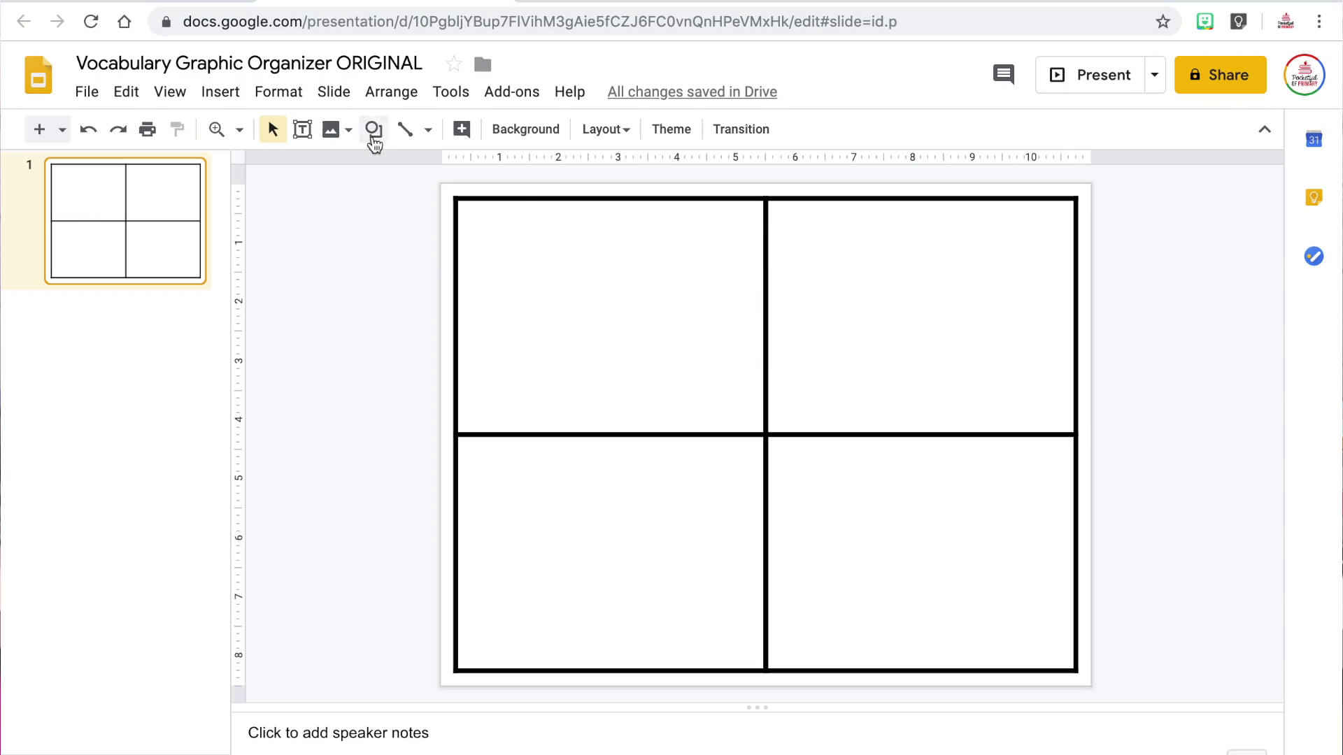
# - Draw a rectangle, make it 4 inches wide, and move it over the table's centre
pyautogui.click(374, 142)
pyautogui.moveTo(386, 169)
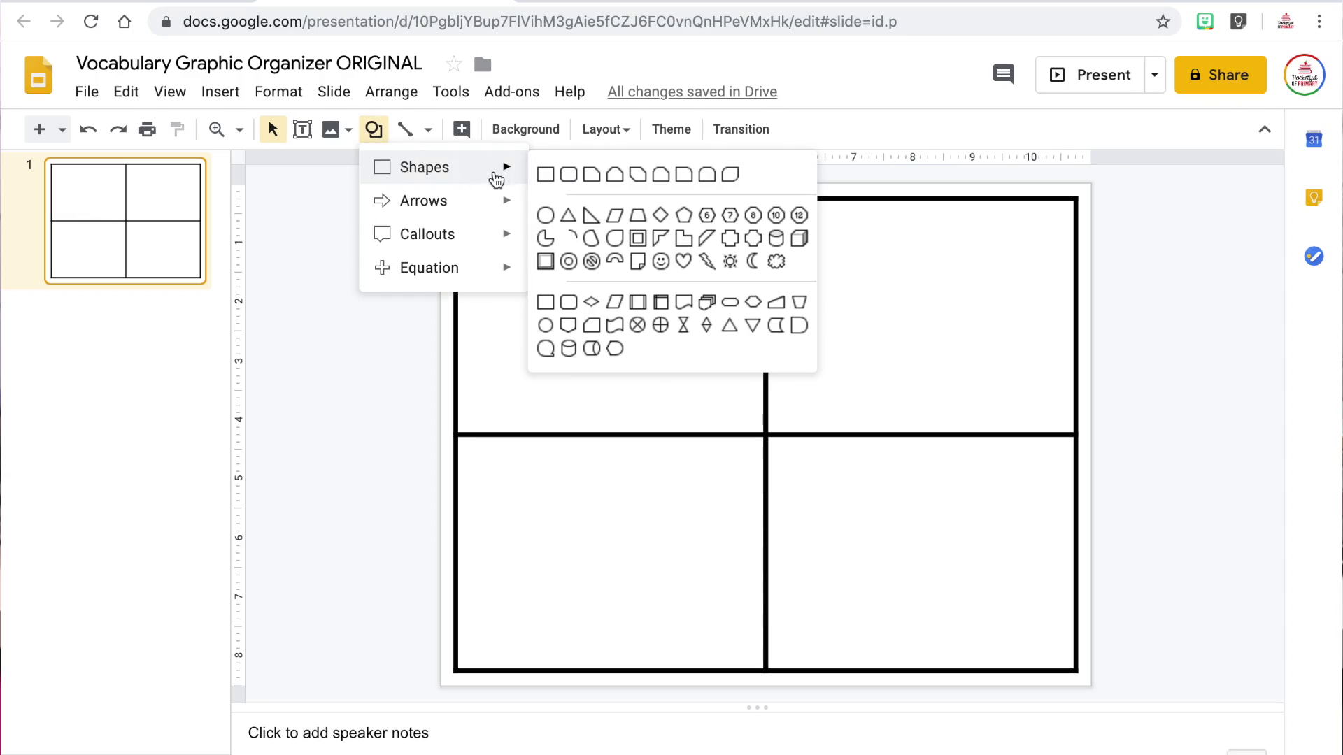
pyautogui.click(545, 175)
pyautogui.click(555, 323)
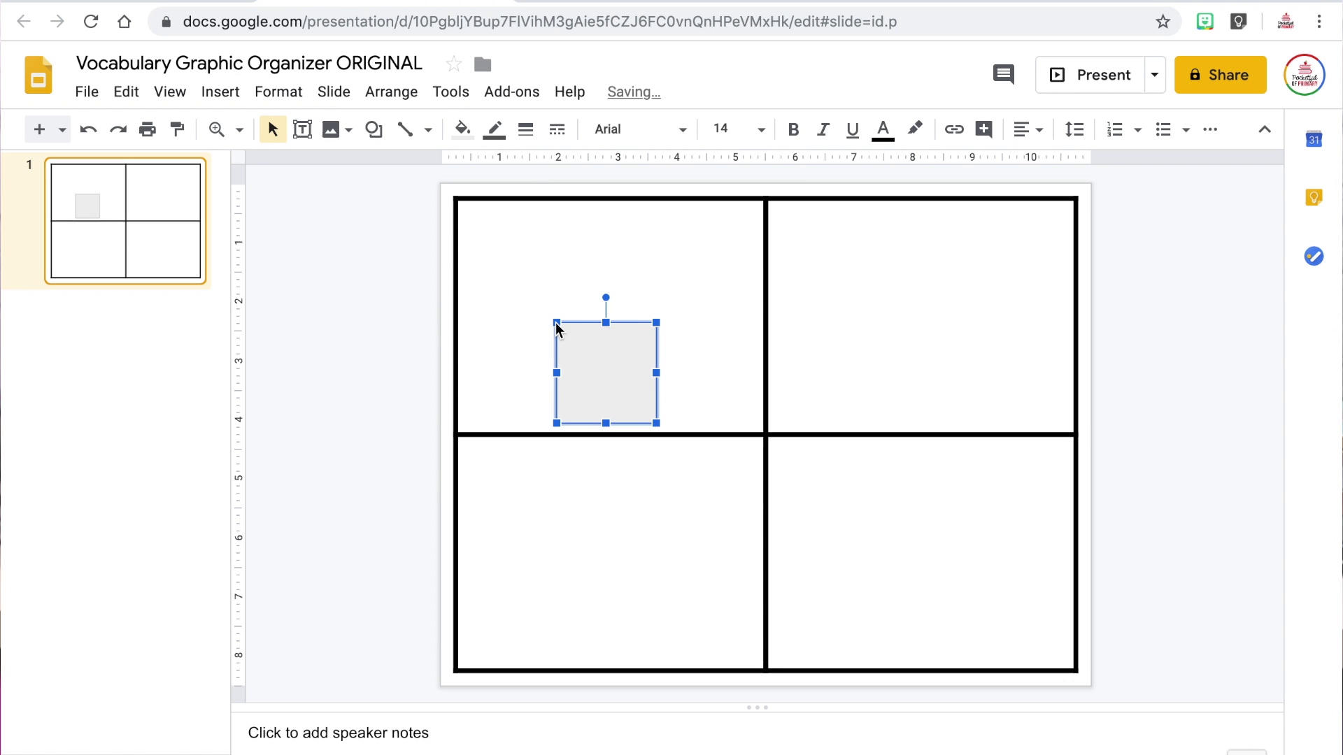
pyautogui.rightClick(579, 353)
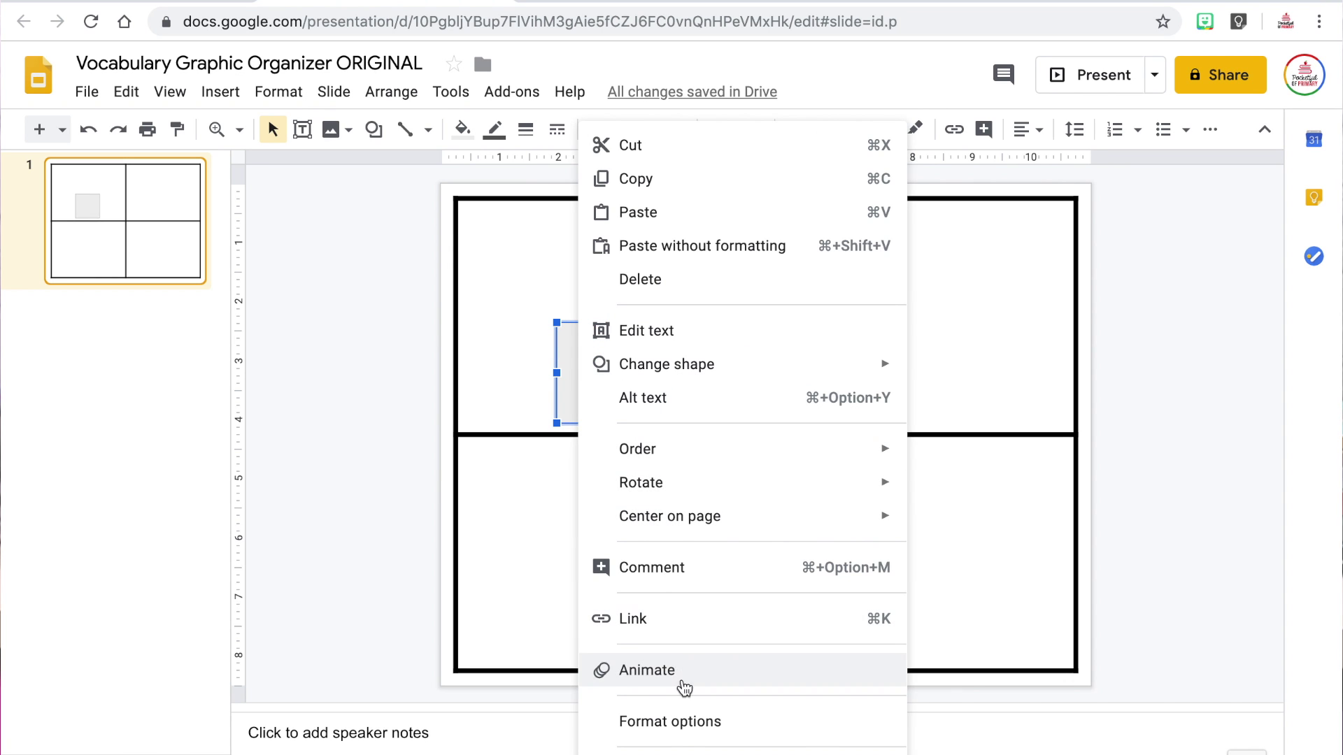
pyautogui.click(677, 722)
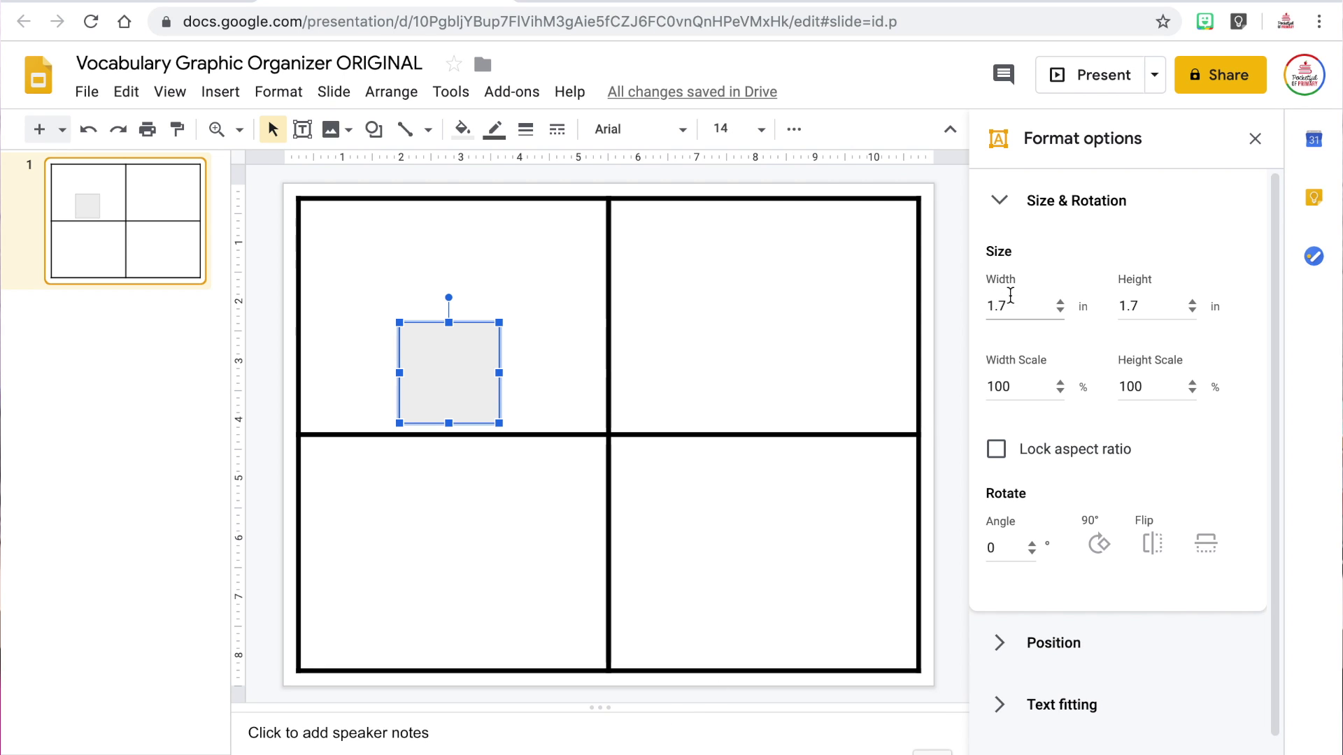
pyautogui.write('4')
pyautogui.click(1125, 309)
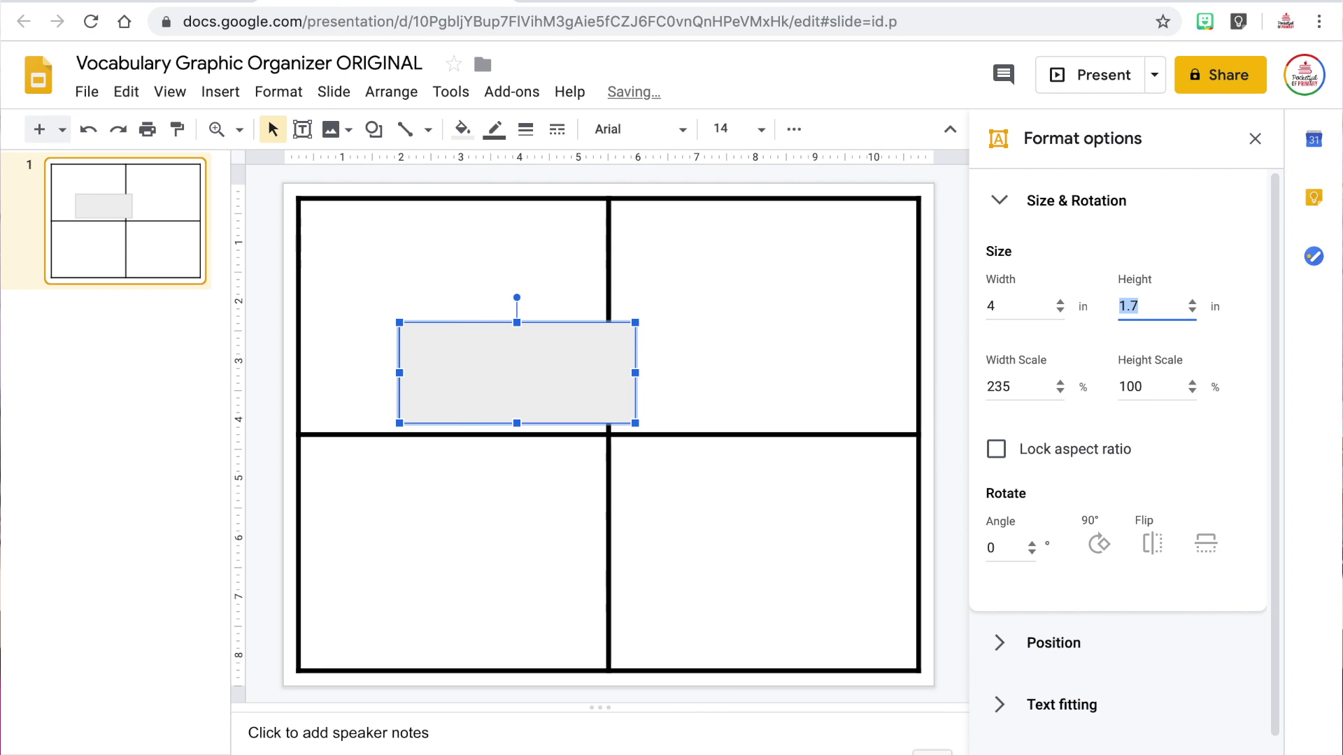
pyautogui.write('1')
pyautogui.click(1254, 139)
pyautogui.moveTo(739, 352); pyautogui.dragTo(831, 435)
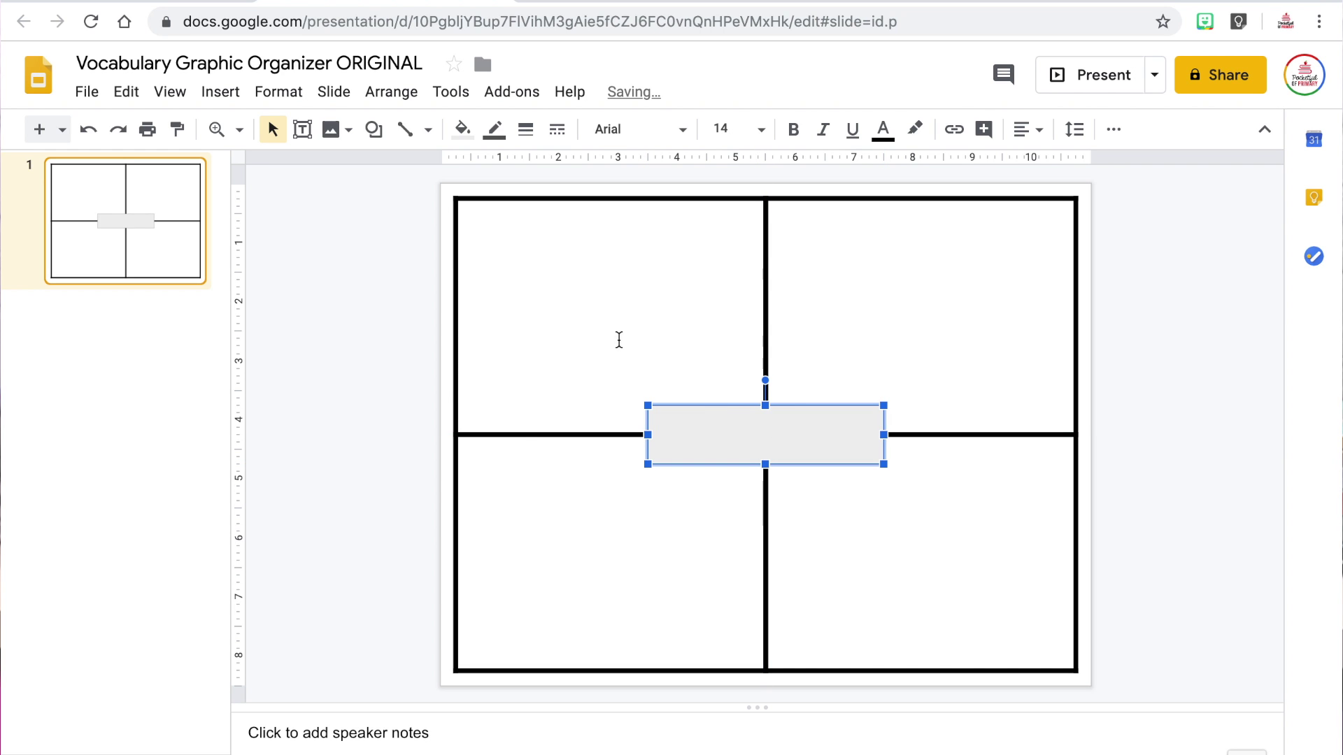
# - Fill the centre rectangle white and give it a 4px black border
pyautogui.click(461, 128)
pyautogui.click(676, 234)
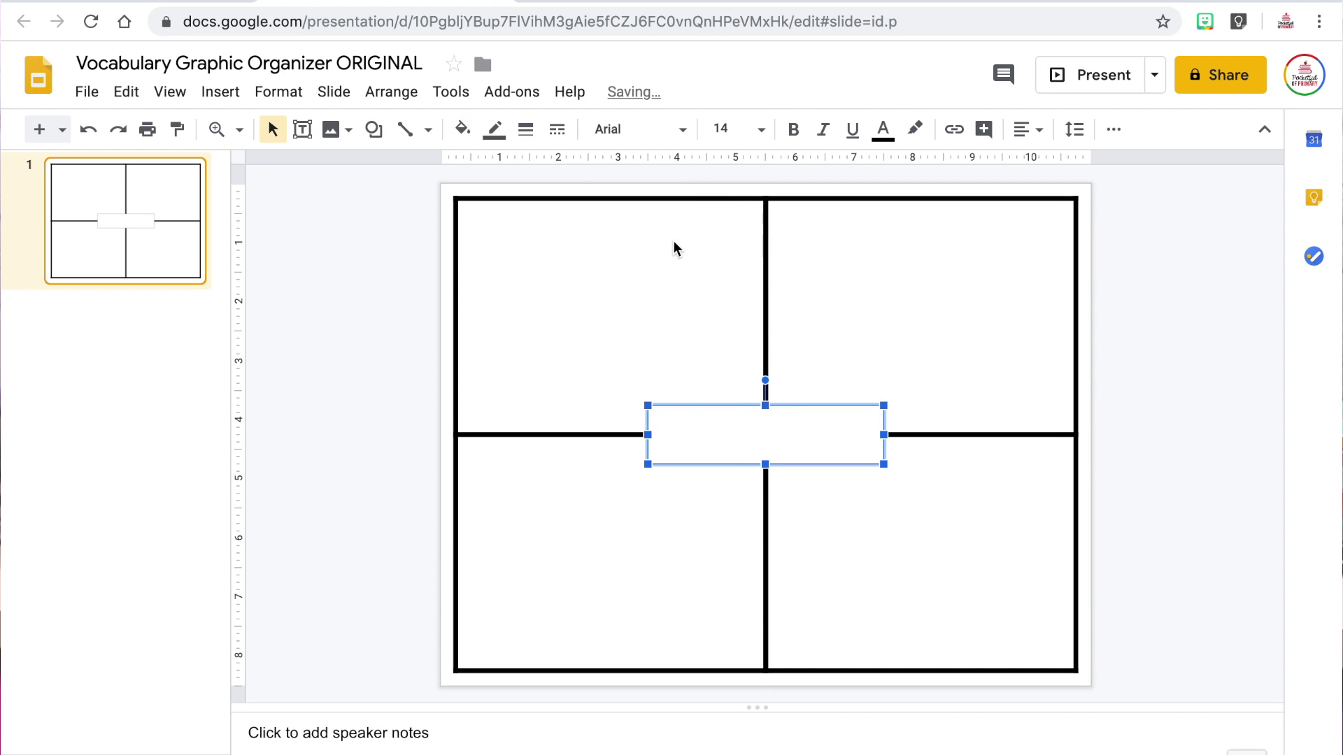
pyautogui.click(494, 130)
pyautogui.click(509, 203)
pyautogui.click(526, 130)
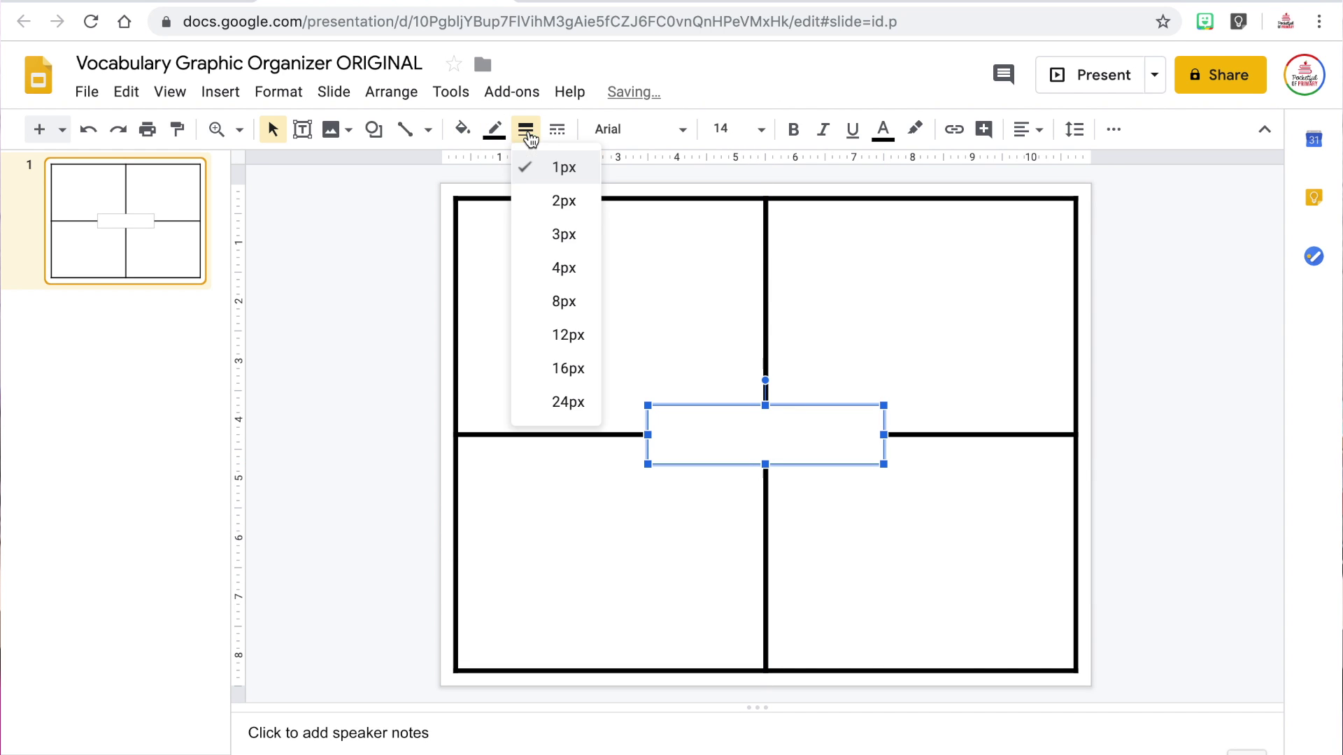
pyautogui.click(574, 280)
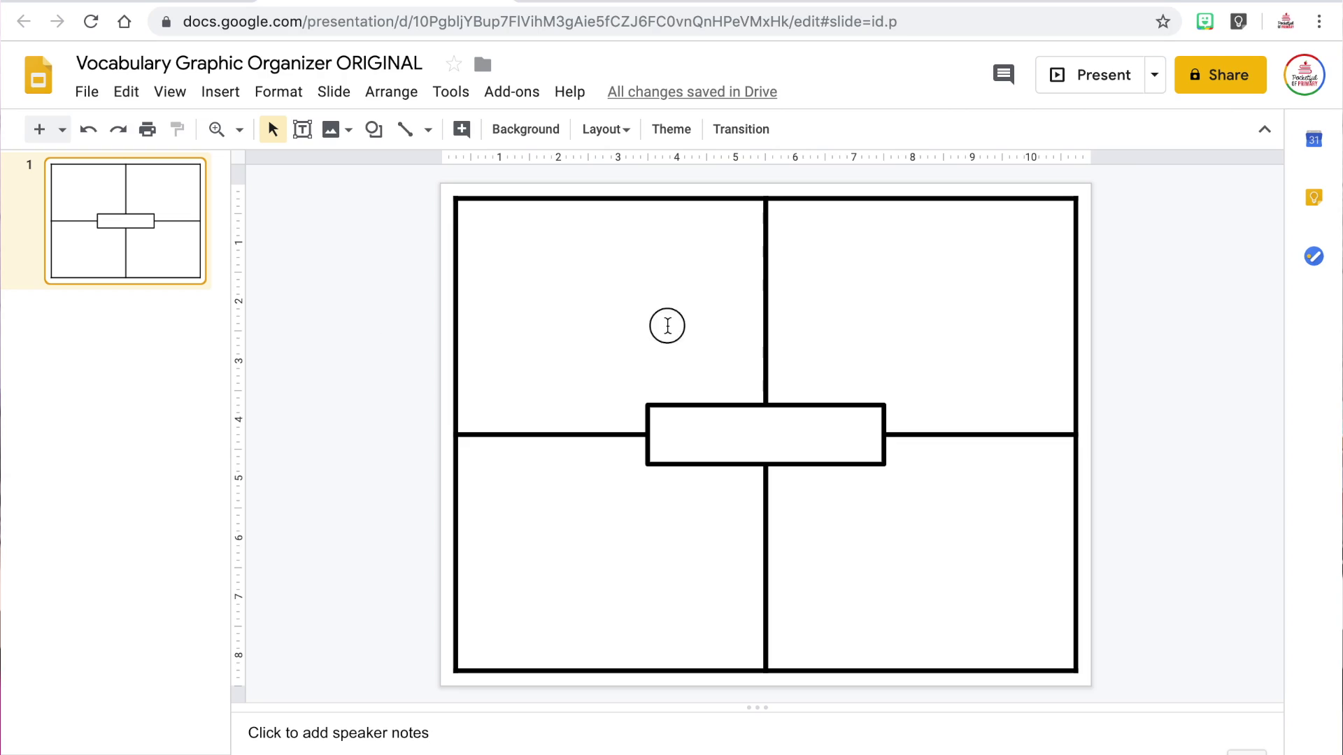
# - Type DEFINITION, SENTENCE and PART OF SPEECH/SYNONYMS/ANTONYMS into the first three table cells
pyautogui.click(667, 325)
pyautogui.write('DEFINI')
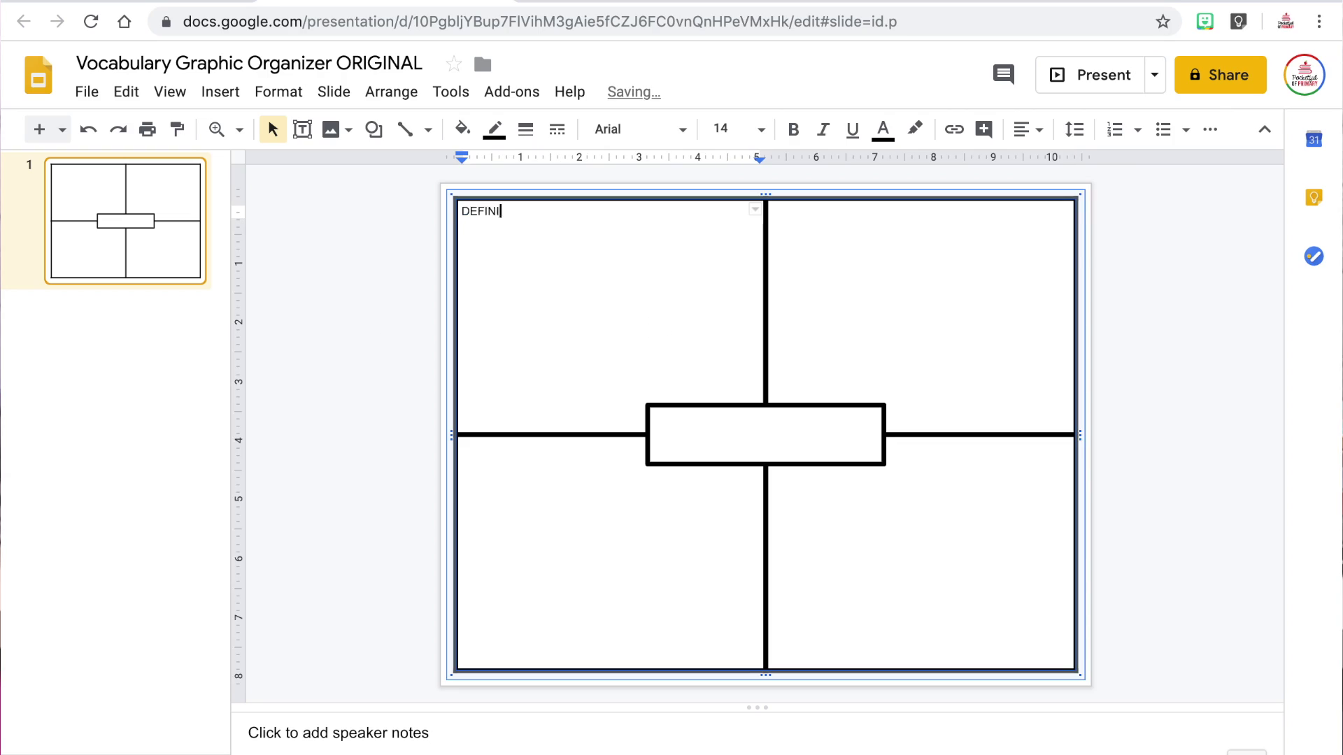
pyautogui.write('TION')
pyautogui.press('Tab')
pyautogui.write('SENTENCE')
pyautogui.press('Tab')
pyautogui.write('PA')
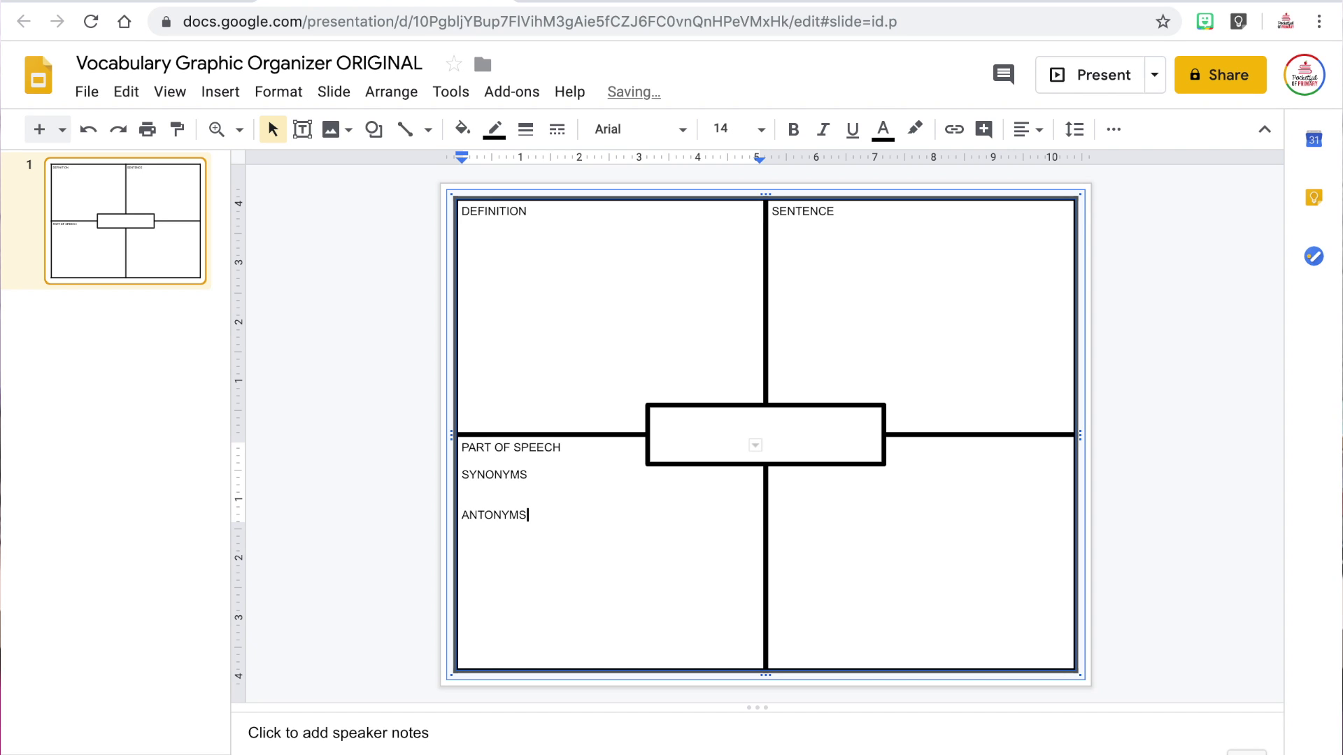
pyautogui.press('Tab')
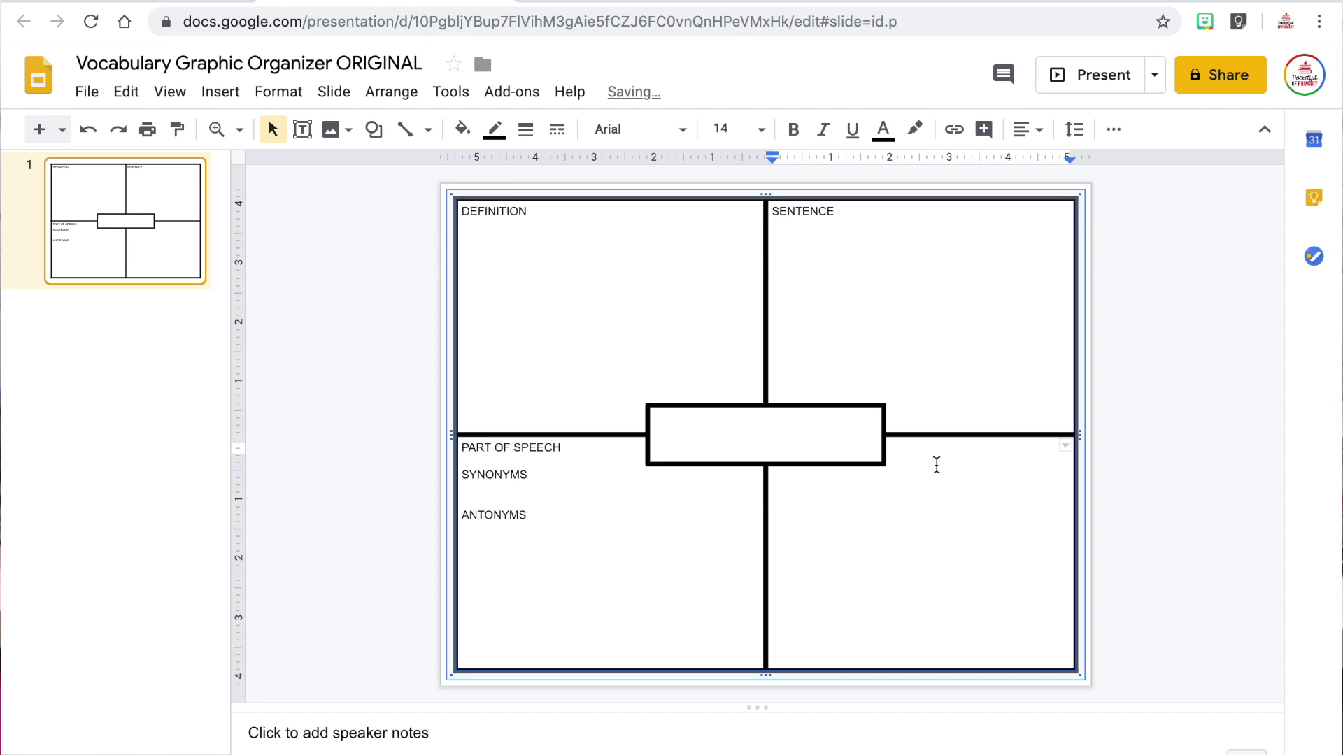
# - Label the bottom-right cell PICTURE, right-aligning it and the SENTENCE cell
pyautogui.click(1037, 131)
pyautogui.click(1073, 168)
pyautogui.write('PICTURE')
pyautogui.click(857, 229)
pyautogui.click(1029, 130)
pyautogui.click(1076, 168)
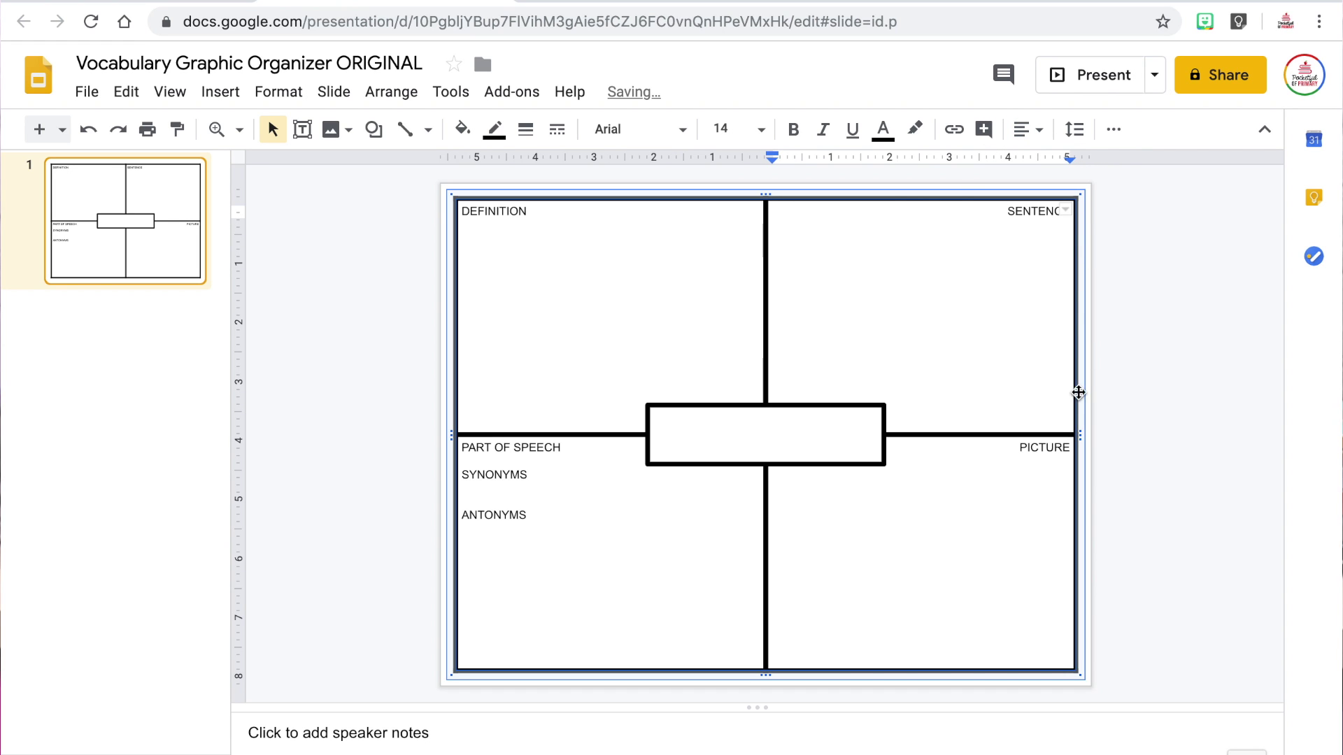
# - Set all the table text to Oswald, size 30
pyautogui.moveTo(986, 538); pyautogui.dragTo(636, 324)
pyautogui.click(682, 129)
pyautogui.click(670, 290)
pyautogui.click(743, 129)
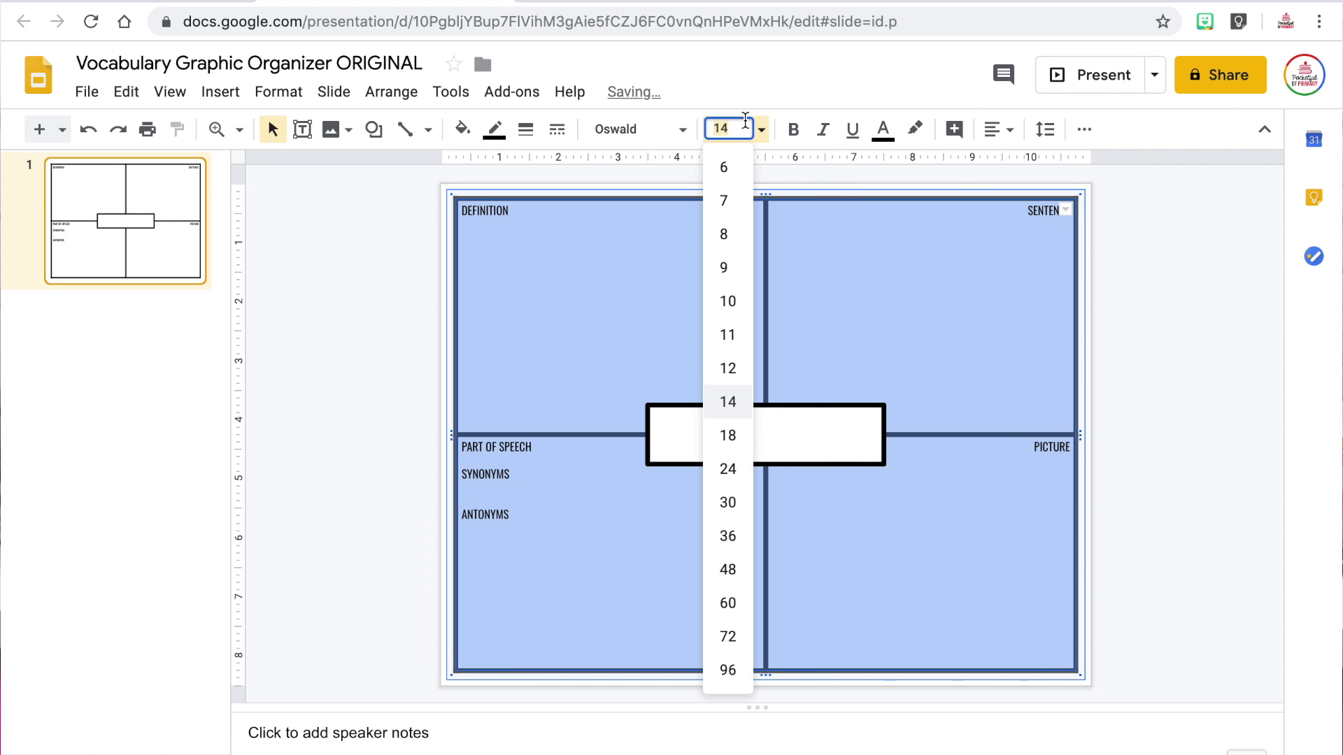
pyautogui.press('Return')
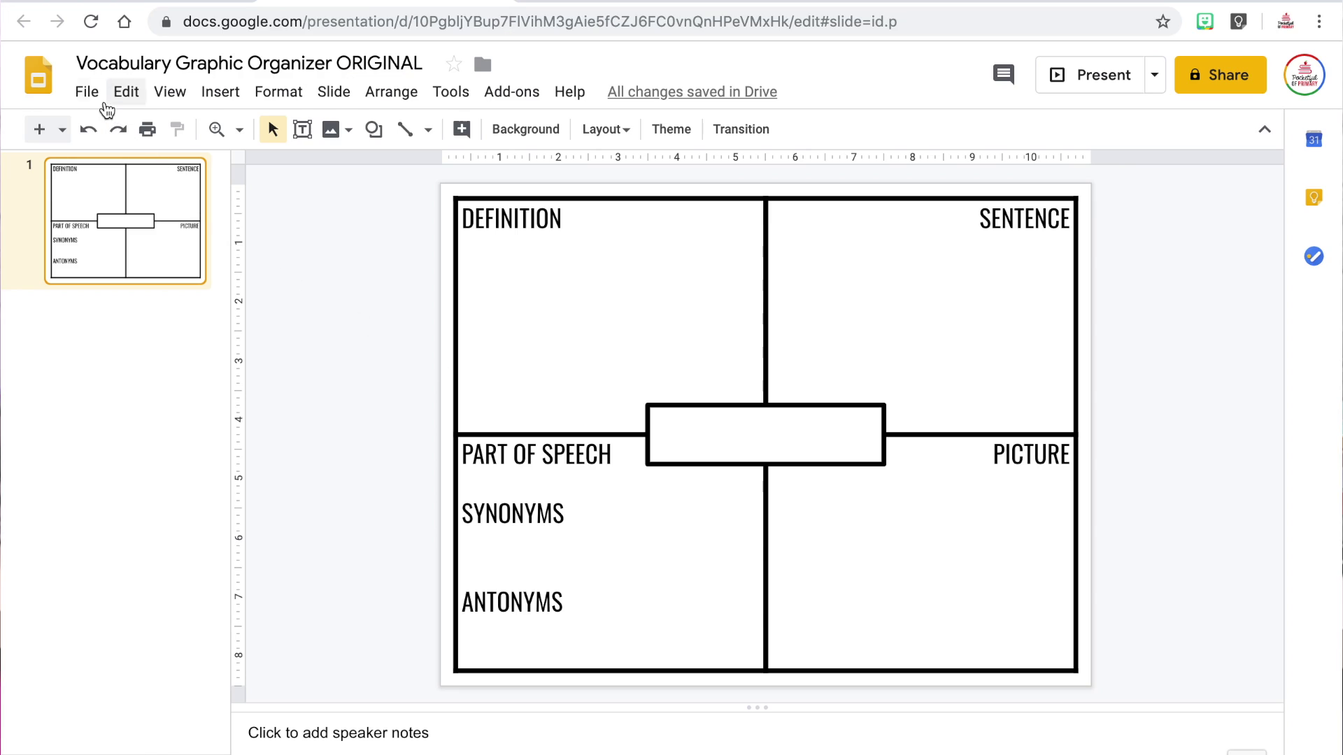
# - Download the current slide as a JPEG image
pyautogui.click(87, 92)
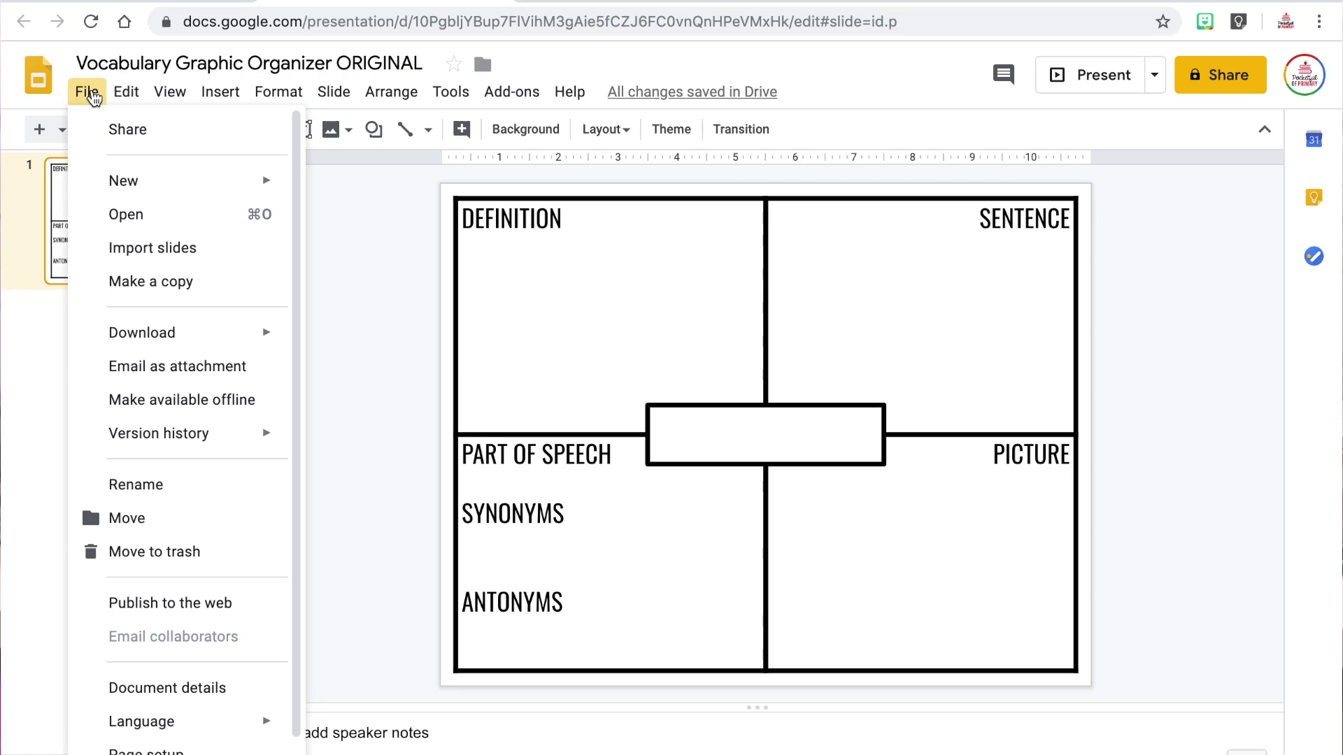
pyautogui.moveTo(185, 333)
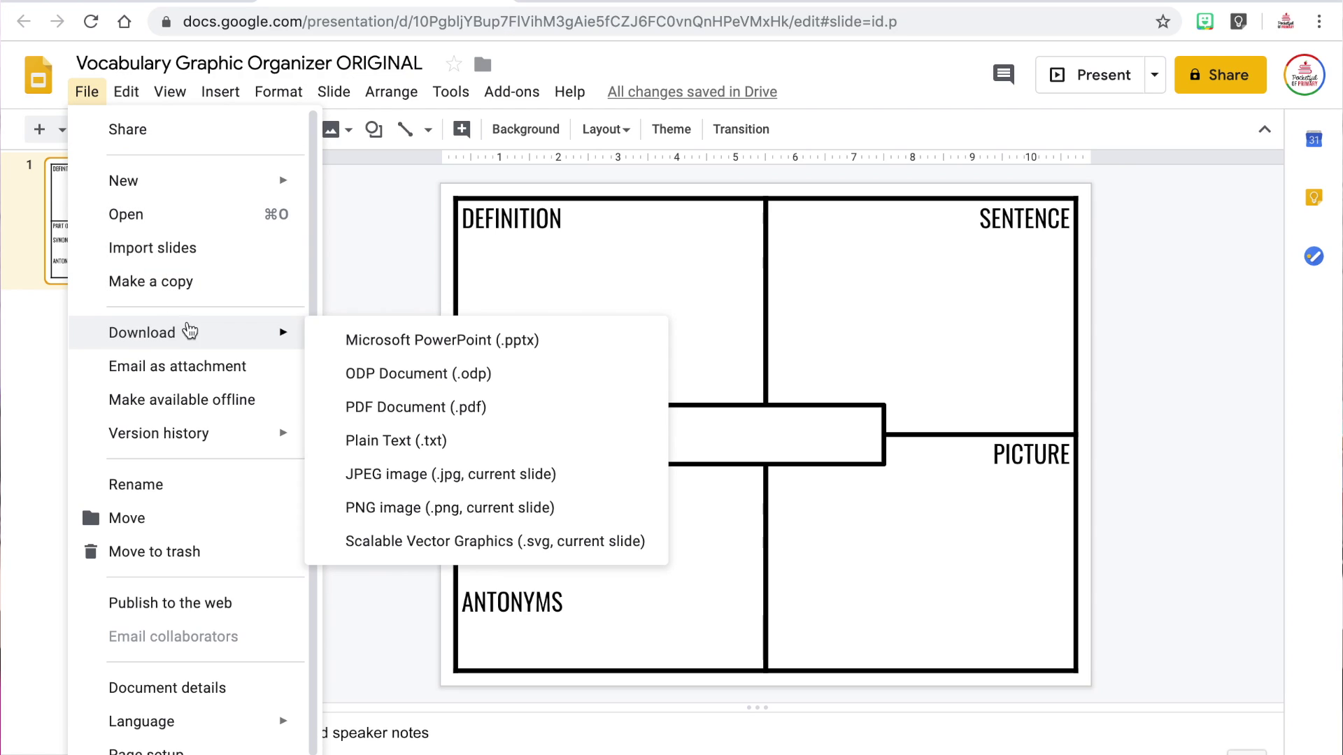
pyautogui.click(359, 473)
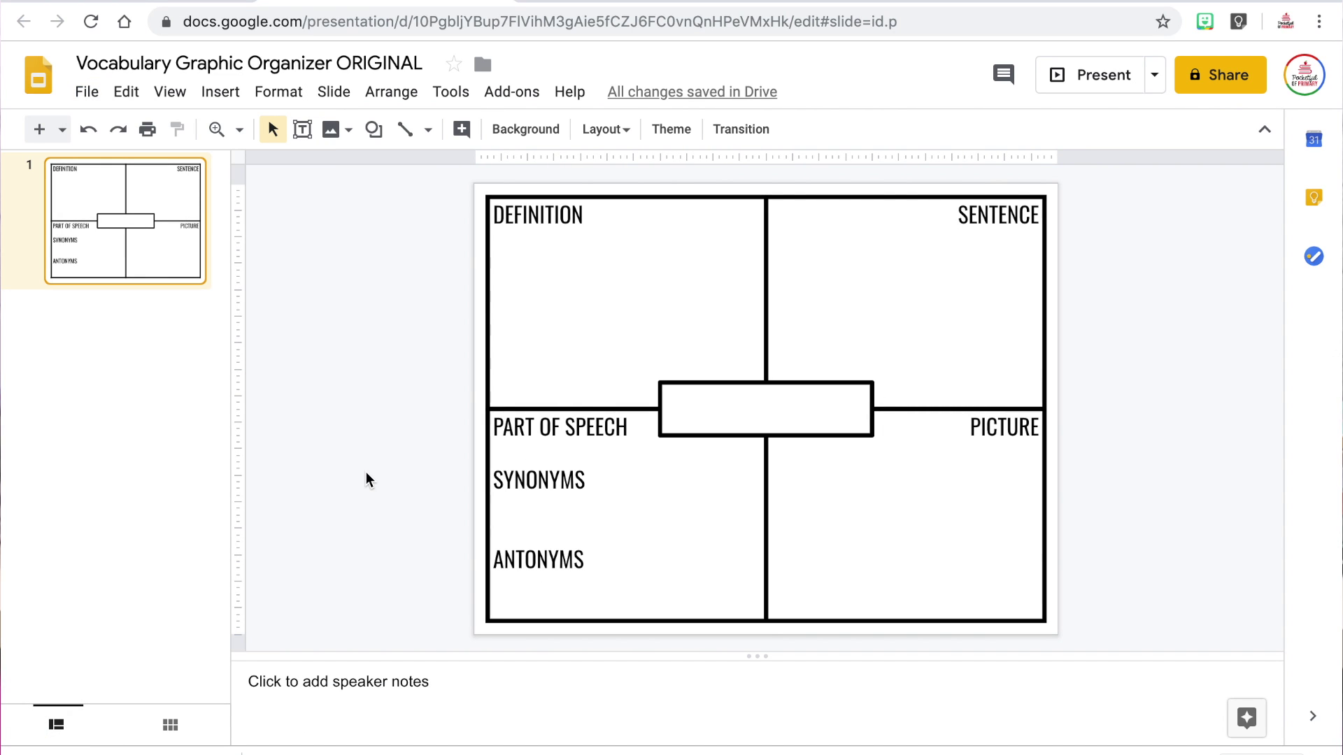
# - Create another new blank presentation from the File menu
pyautogui.click(88, 92)
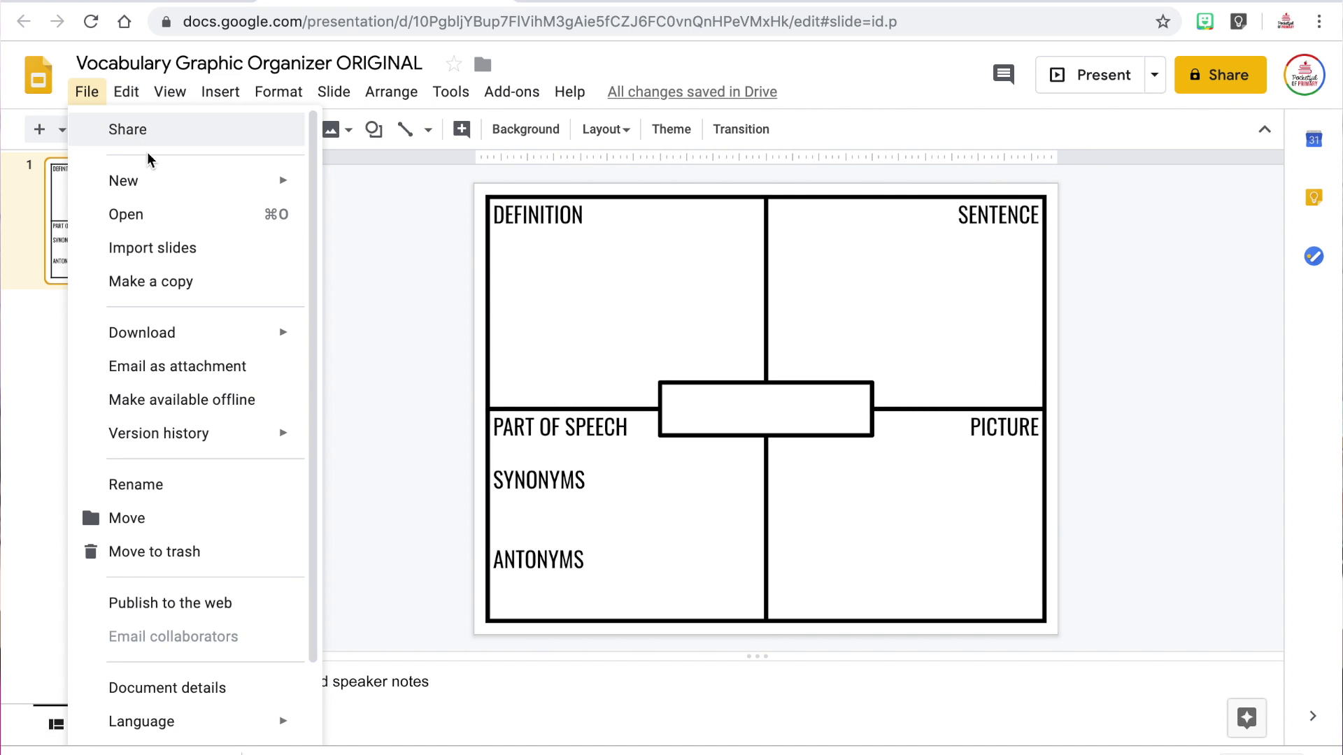
pyautogui.moveTo(159, 181)
pyautogui.click(359, 254)
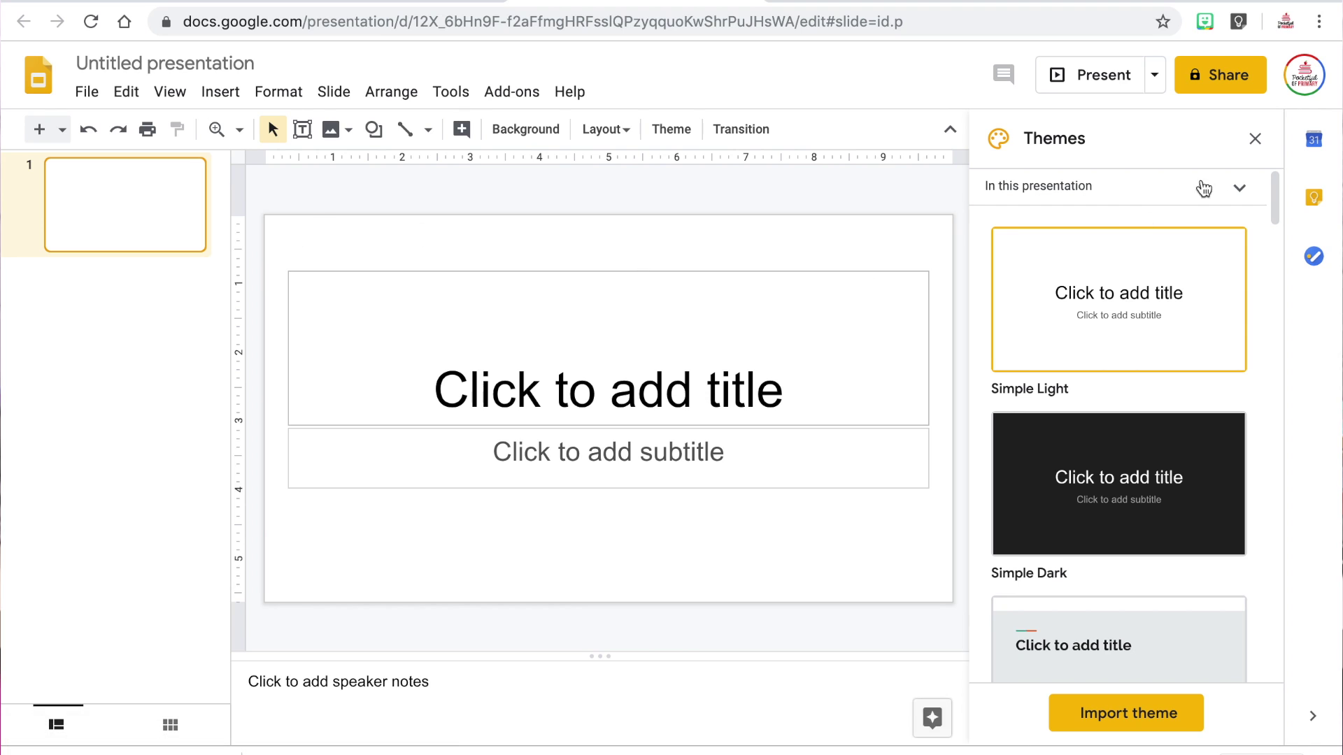
# - Close the Themes panel and rename the presentation 'Vocabulary Graphic Organizer'
pyautogui.click(1254, 139)
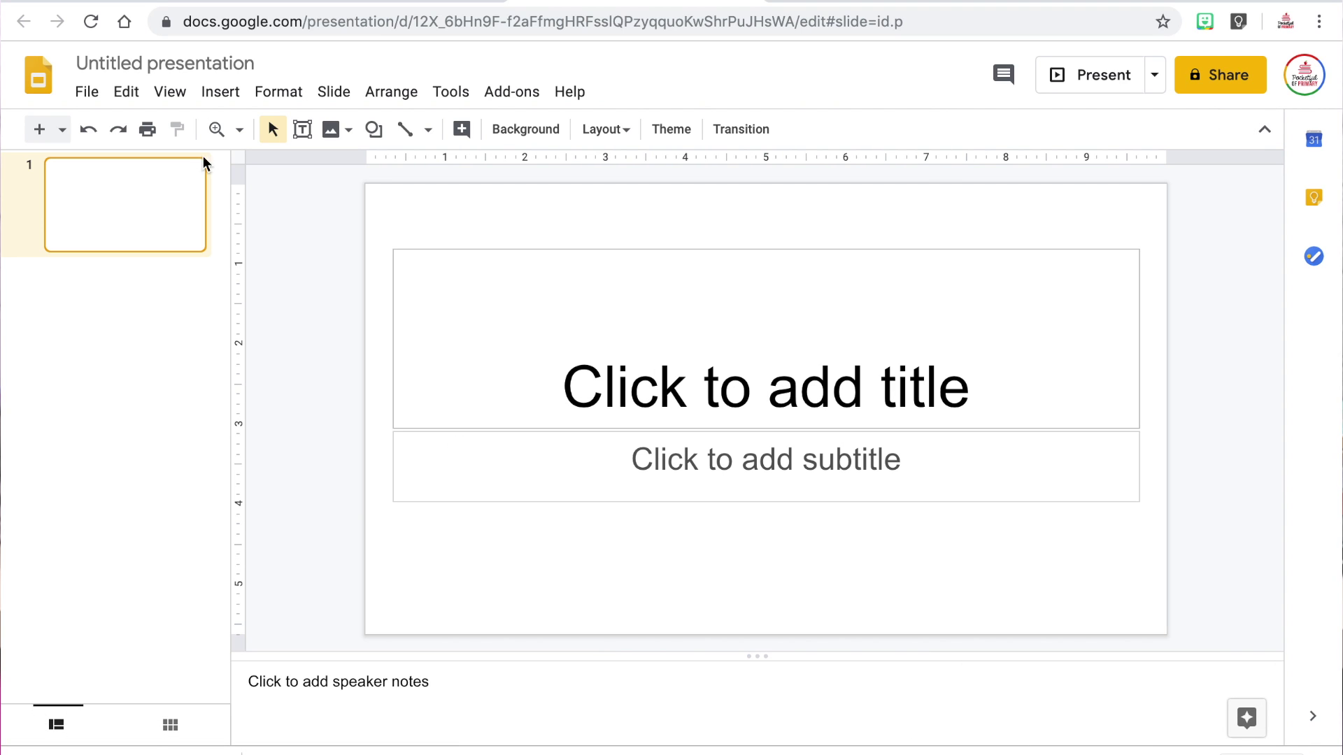
pyautogui.click(188, 63)
pyautogui.write('Vocab')
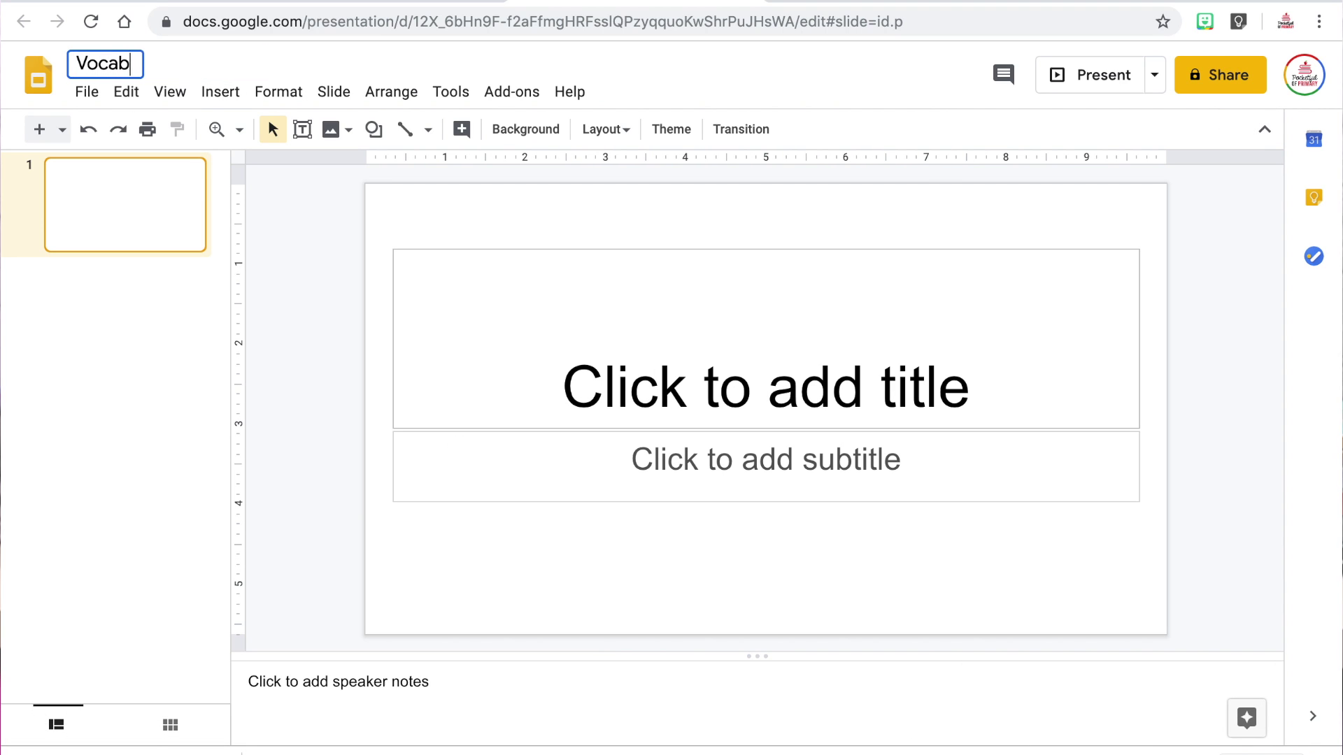
pyautogui.write('ulary Graphic Organizer')
pyautogui.press('Return')
# - Delete the title and subtitle placeholders from the slide
pyautogui.click(409, 250)
pyautogui.press('Delete')
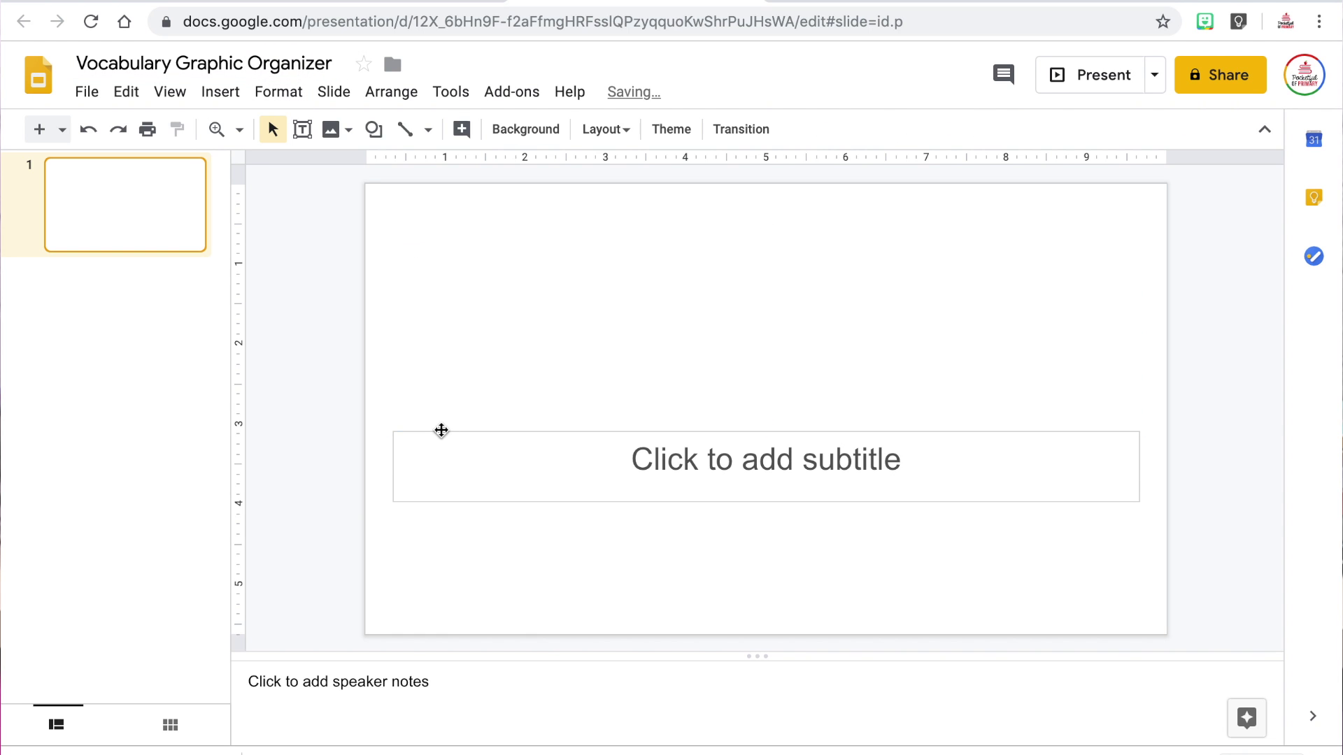
pyautogui.click(441, 432)
pyautogui.press('Delete')
# - Set a custom page size of 11 × 8.5 inches in Page setup
pyautogui.click(87, 91)
pyautogui.scroll(-3, 148, 420)
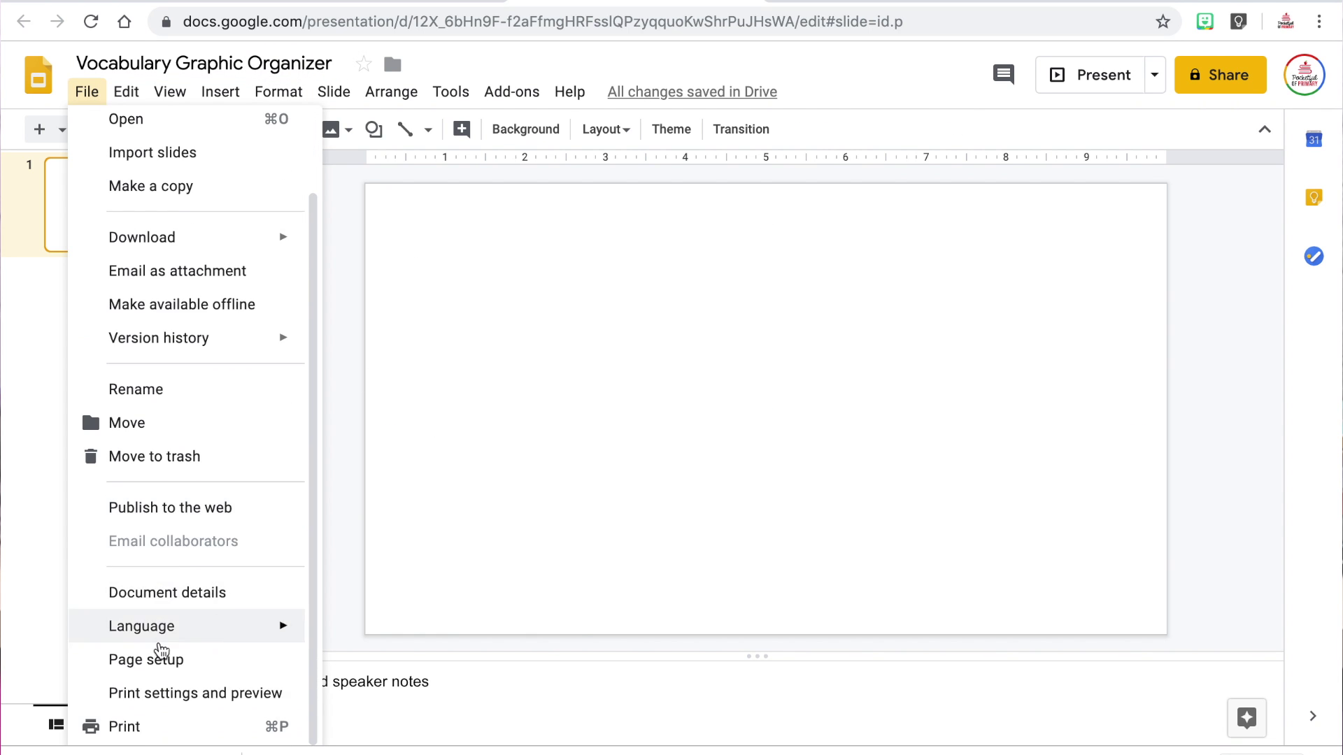
pyautogui.click(147, 656)
pyautogui.click(587, 384)
pyautogui.click(570, 448)
pyautogui.doubleClick(578, 426)
pyautogui.write('11')
pyautogui.press('Tab')
pyautogui.write('8.5')
pyautogui.click(780, 514)
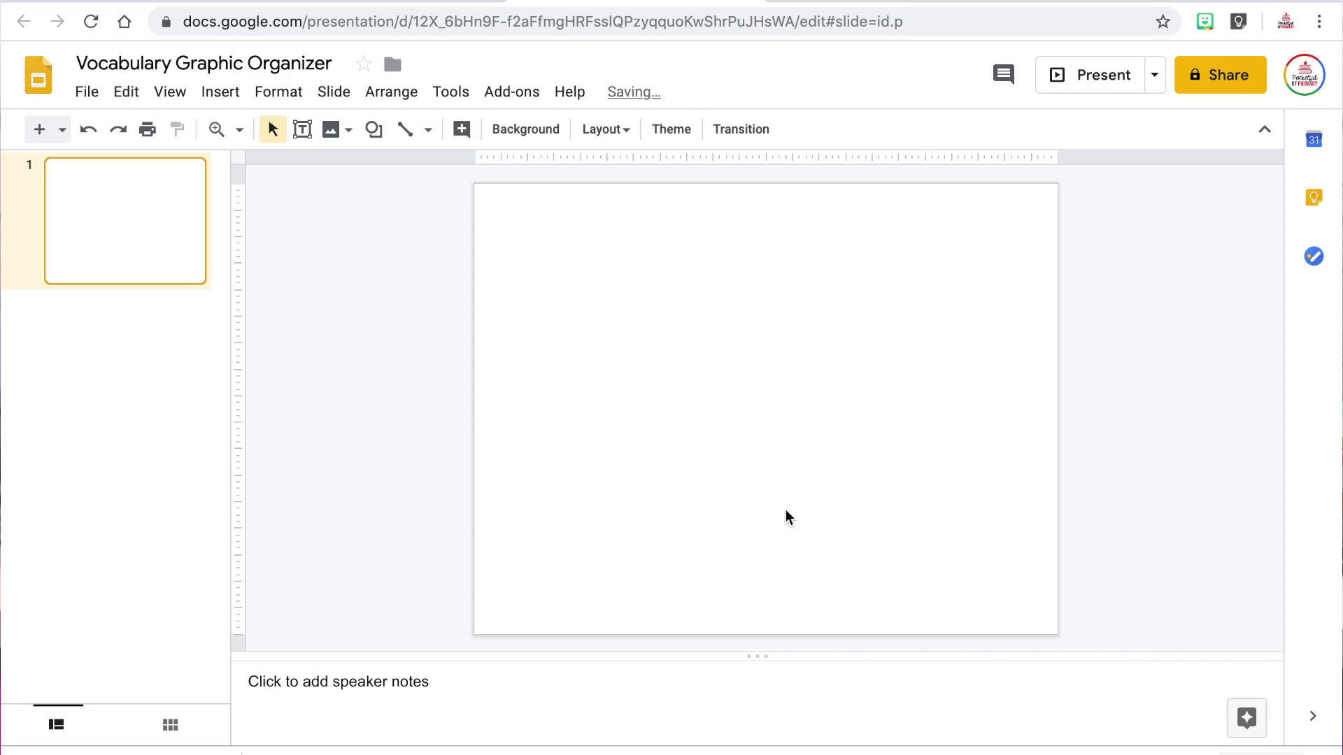
# - Upload the downloaded organizer JPEG from Downloads as the slide's background image
pyautogui.click(543, 131)
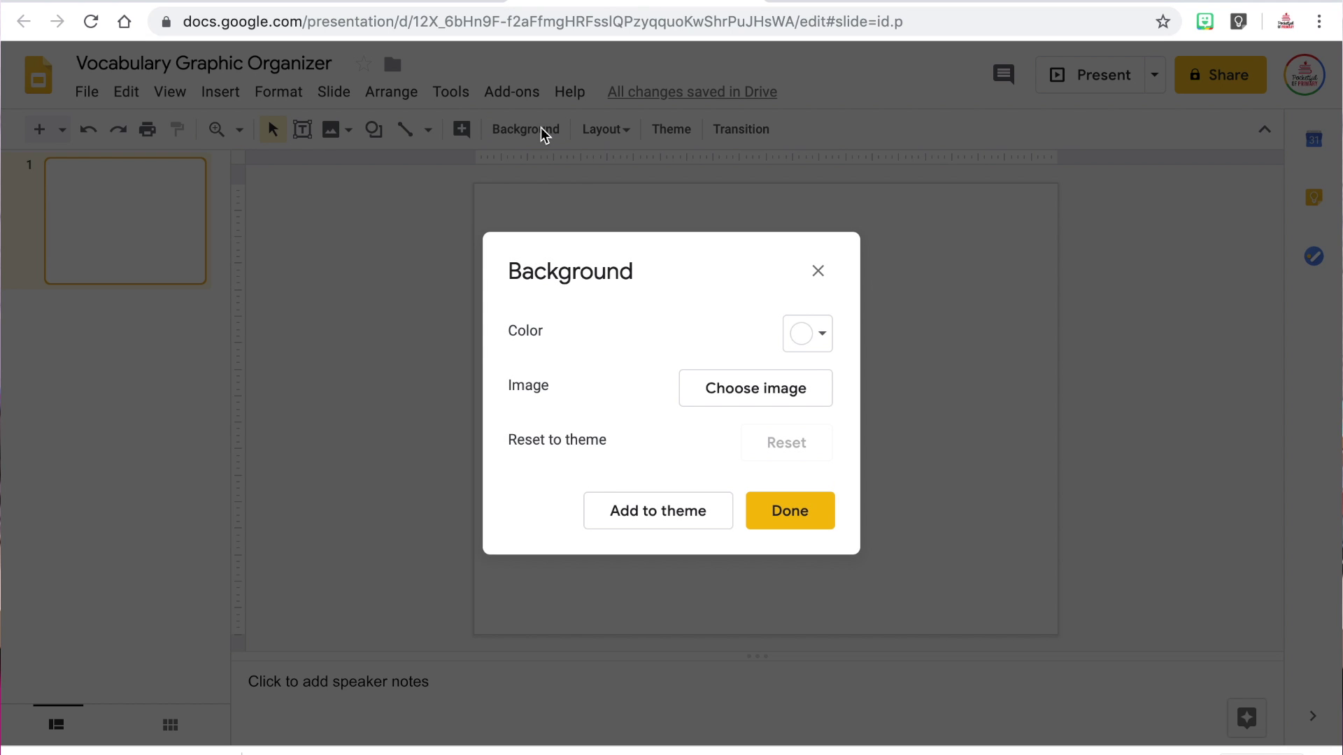
pyautogui.click(720, 390)
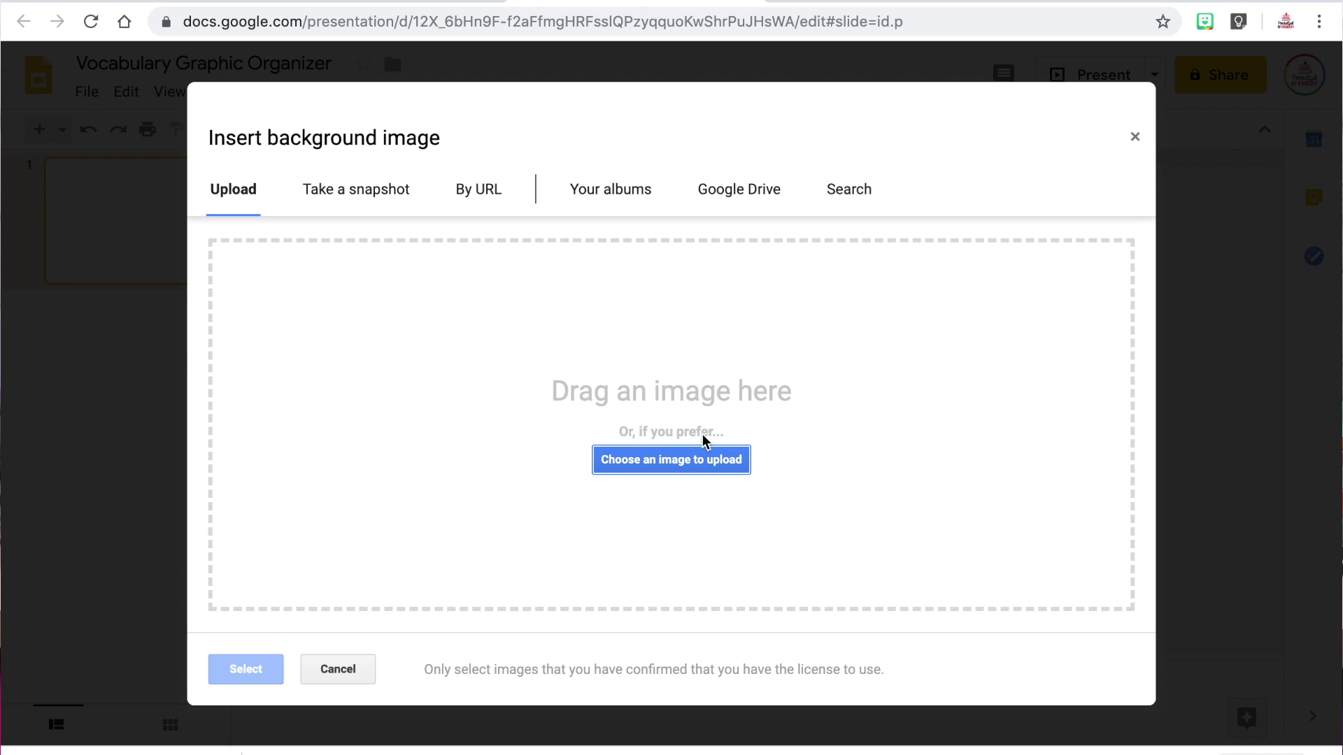
pyautogui.click(692, 465)
pyautogui.click(505, 105)
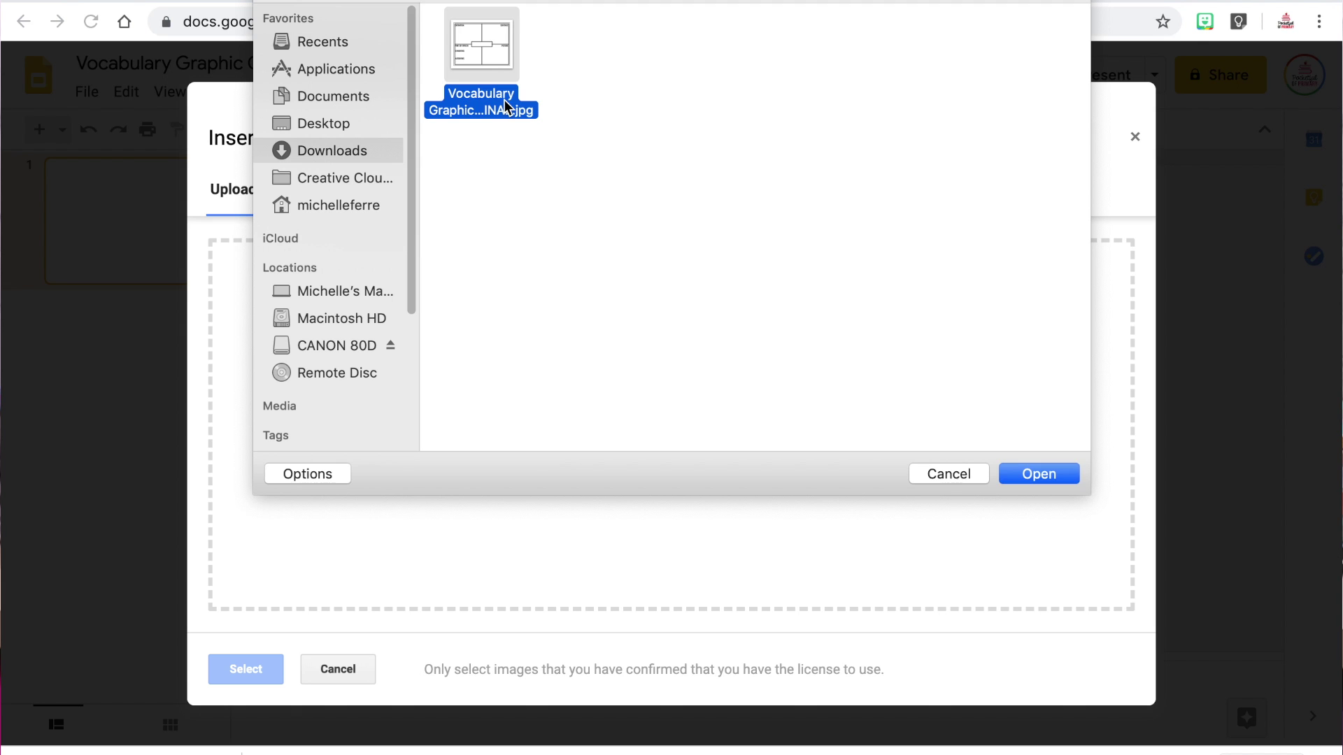
pyautogui.click(1022, 476)
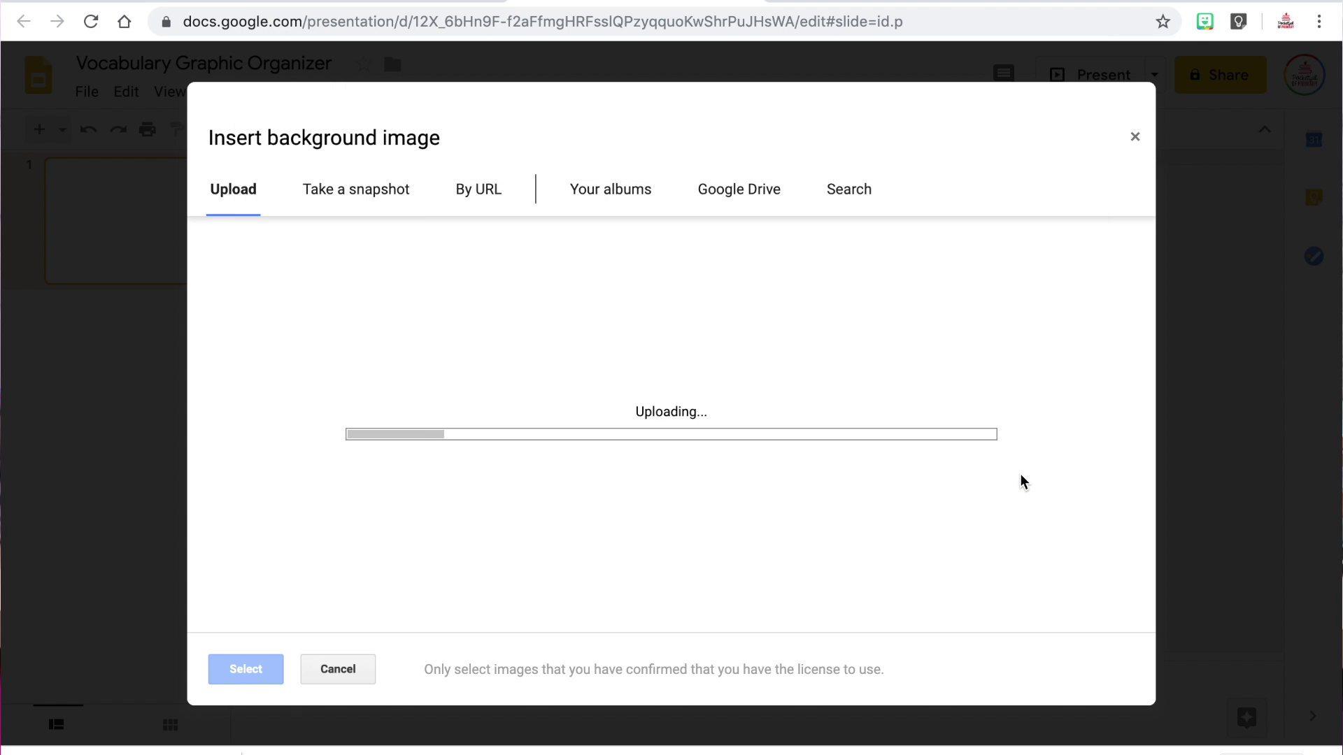
pyautogui.click(832, 512)
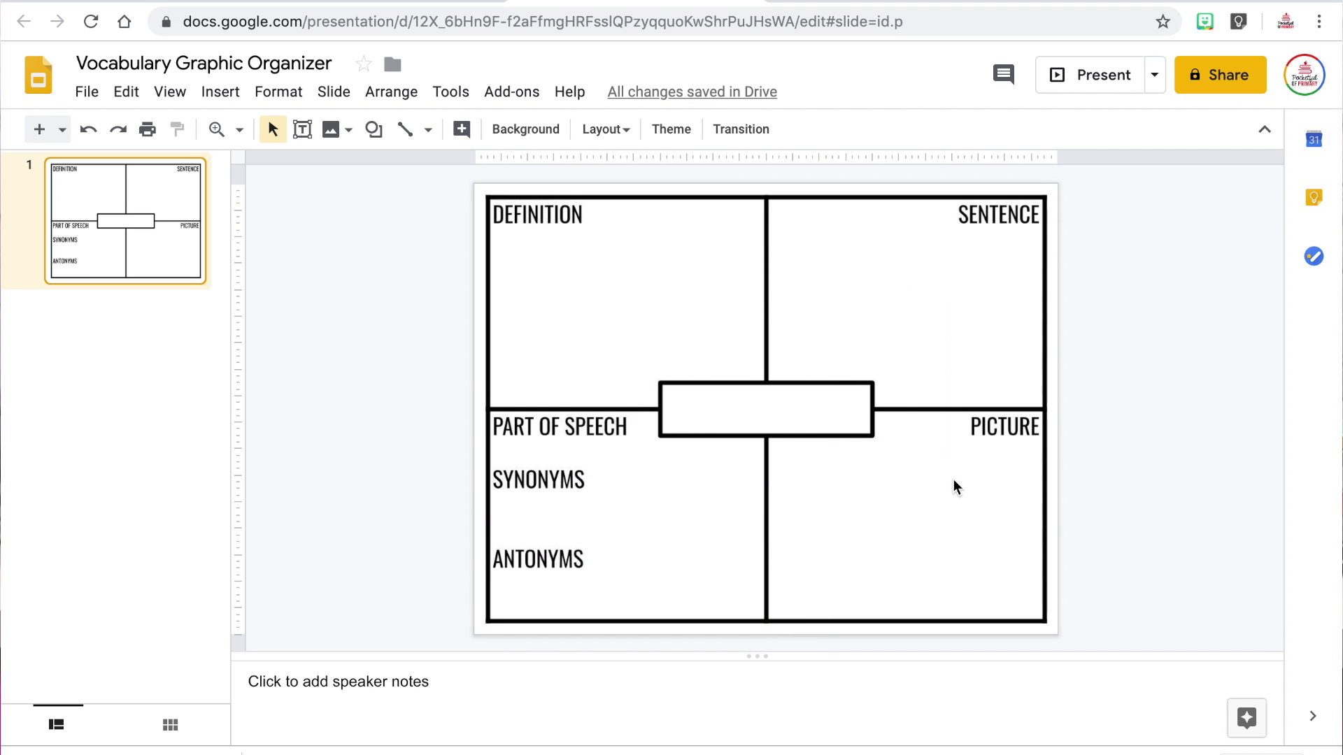
# - Show the background organizer can't be selected, then draw a text box over the centre rectangle
pyautogui.click(960, 407)
pyautogui.moveTo(1077, 404); pyautogui.dragTo(600, 360)
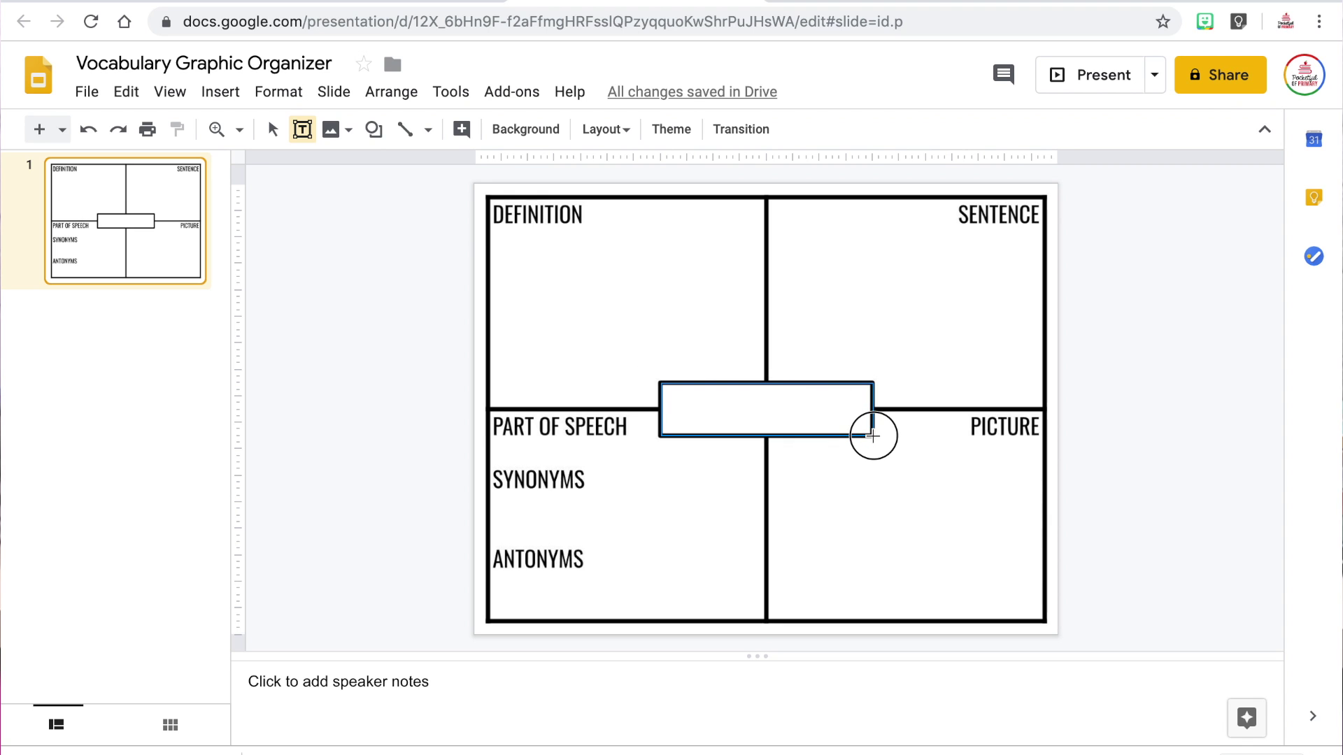
pyautogui.moveTo(875, 440); pyautogui.dragTo(874, 440)
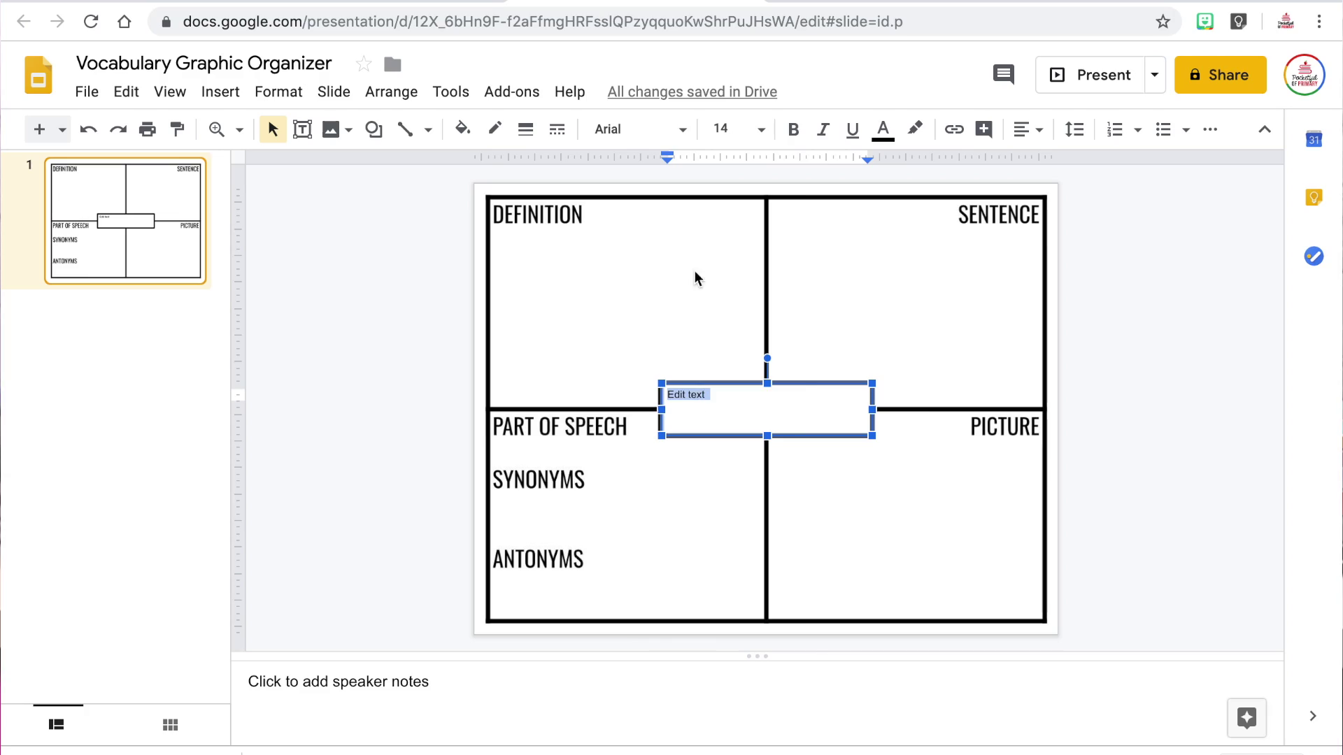
# - Format the text box as Century Gothic 24, centred horizontally and vertically
pyautogui.click(684, 130)
pyautogui.click(703, 289)
pyautogui.click(734, 129)
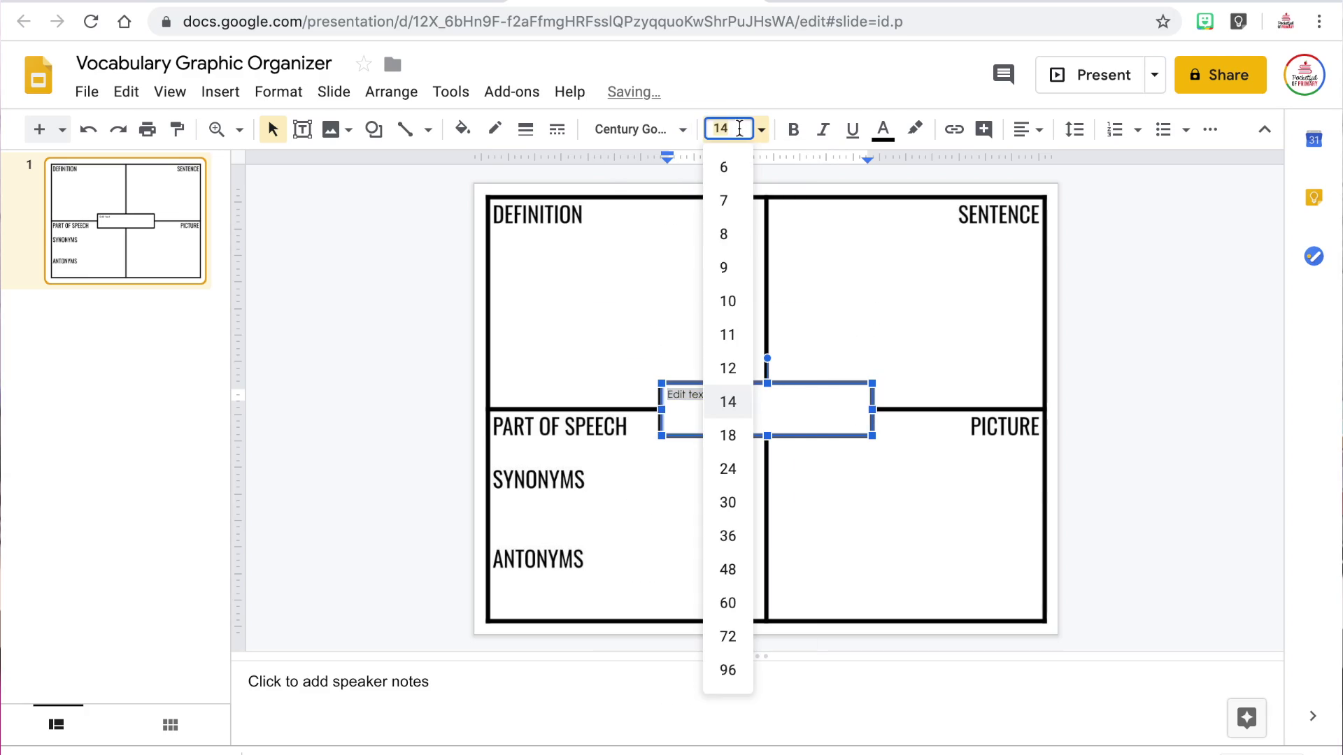
pyautogui.write('24')
pyautogui.press('Return')
pyautogui.click(1028, 129)
pyautogui.click(1056, 163)
pyautogui.click(1028, 130)
pyautogui.click(1057, 191)
pyautogui.click(1163, 310)
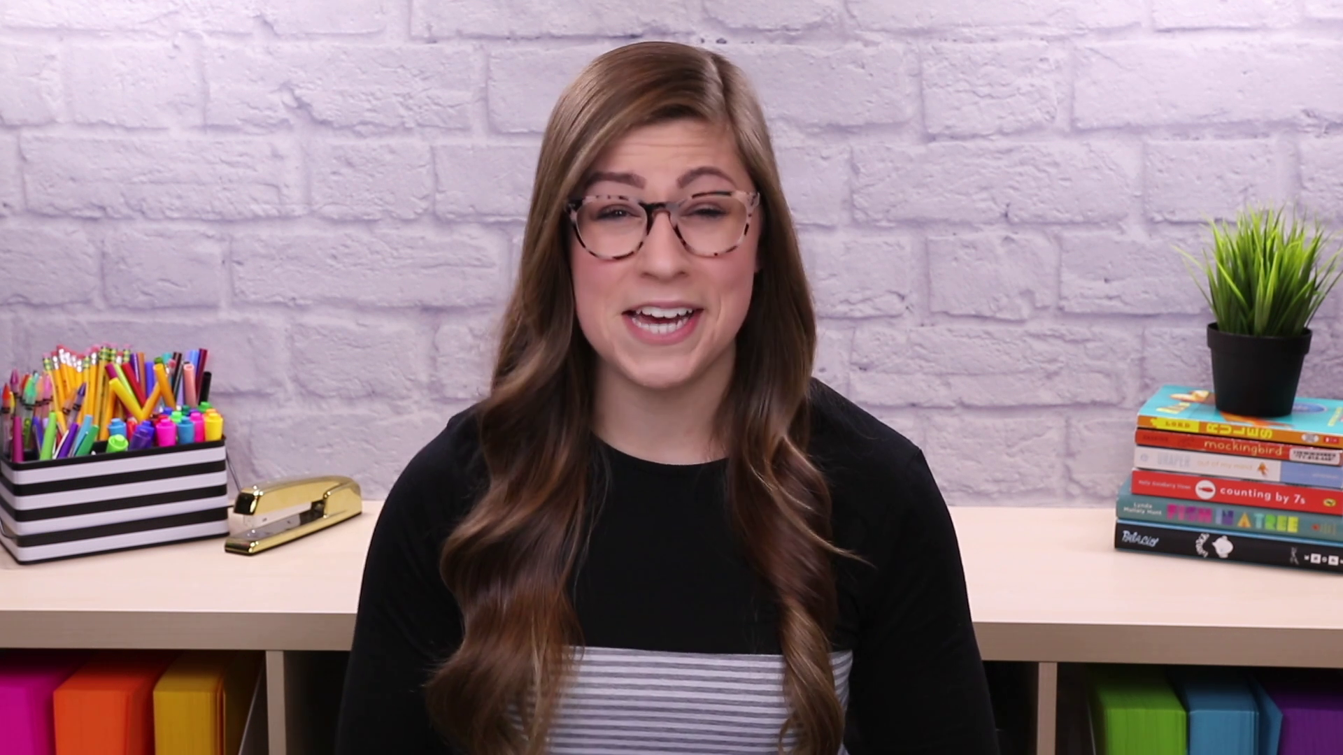
# - Paste a copy of the Edit text box under the DEFINITION heading, widened to the centre line and made taller
pyautogui.rightClick(831, 384)
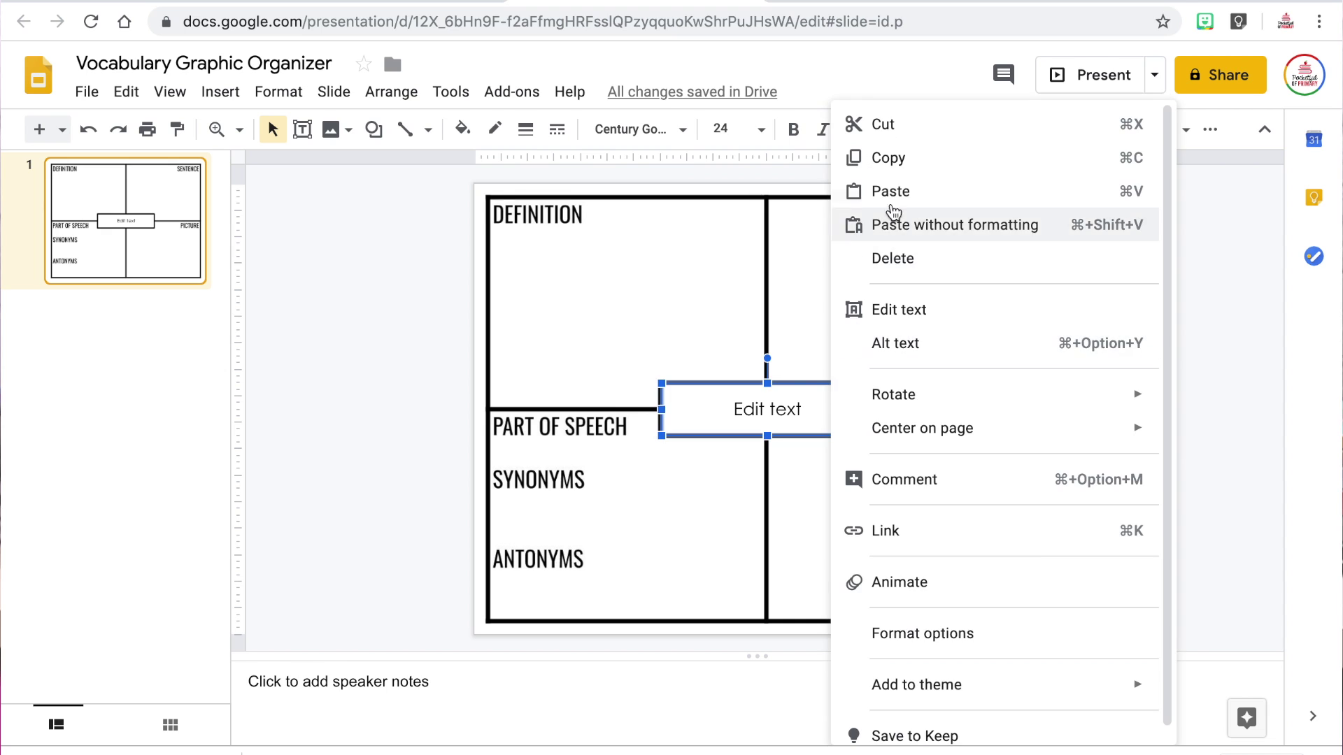
pyautogui.click(615, 279)
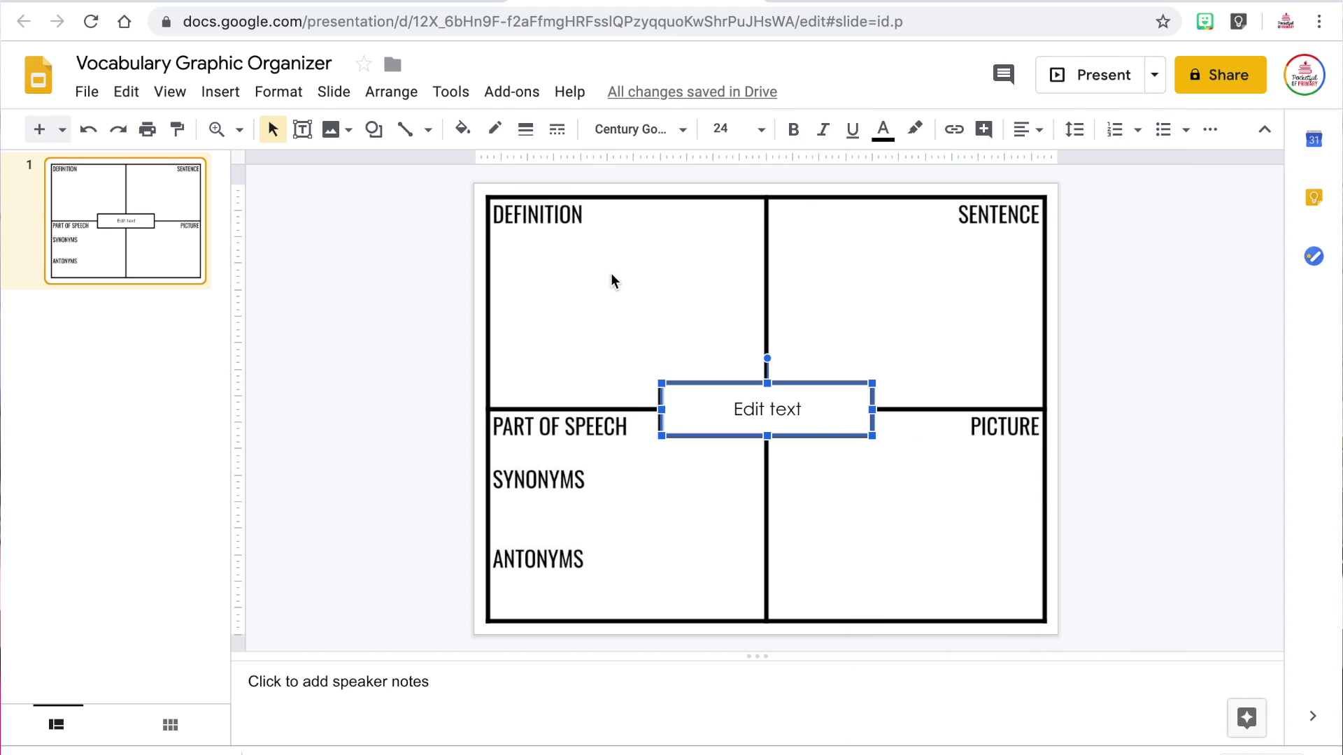
pyautogui.rightClick(561, 294)
pyautogui.click(605, 380)
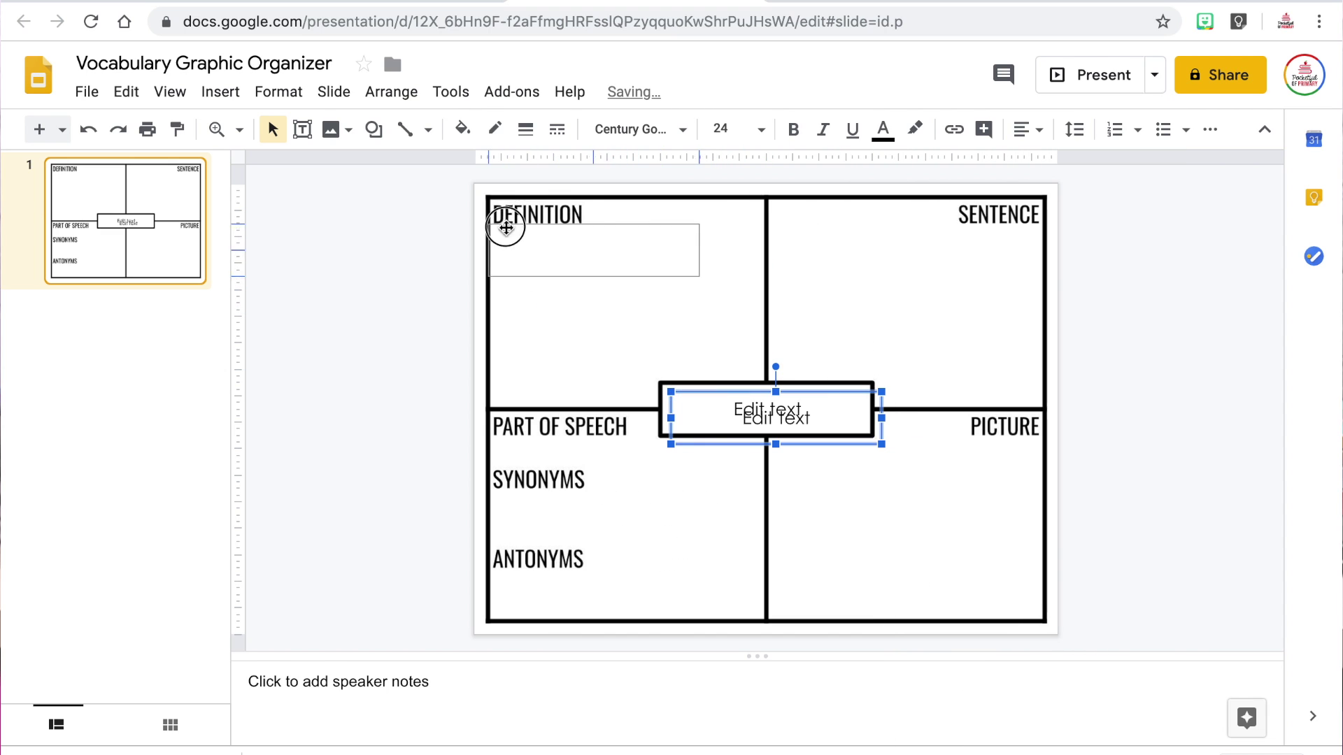
pyautogui.moveTo(506, 228); pyautogui.dragTo(506, 228)
pyautogui.moveTo(701, 256); pyautogui.dragTo(767, 257)
pyautogui.moveTo(623, 279); pyautogui.dragTo(623, 380)
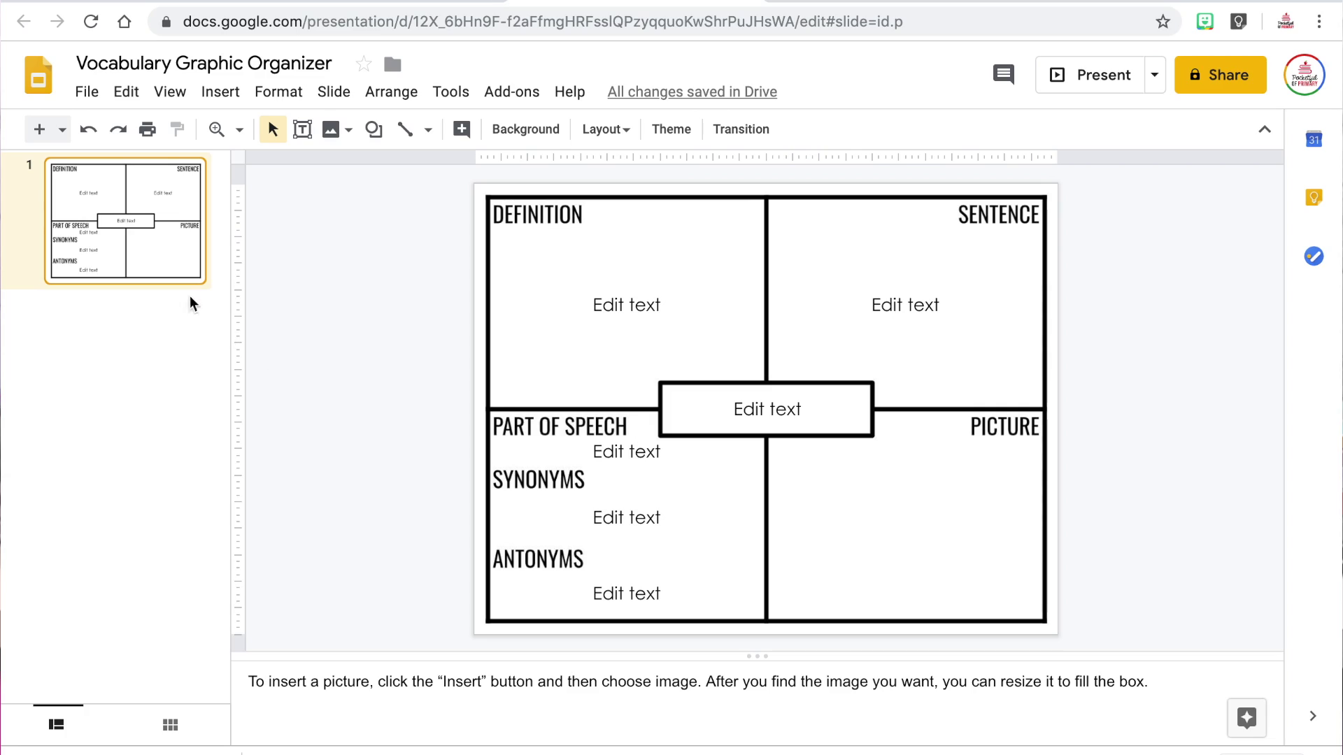
# - Duplicate the organizer slide four times to create slides 2 through 5
pyautogui.rightClick(179, 268)
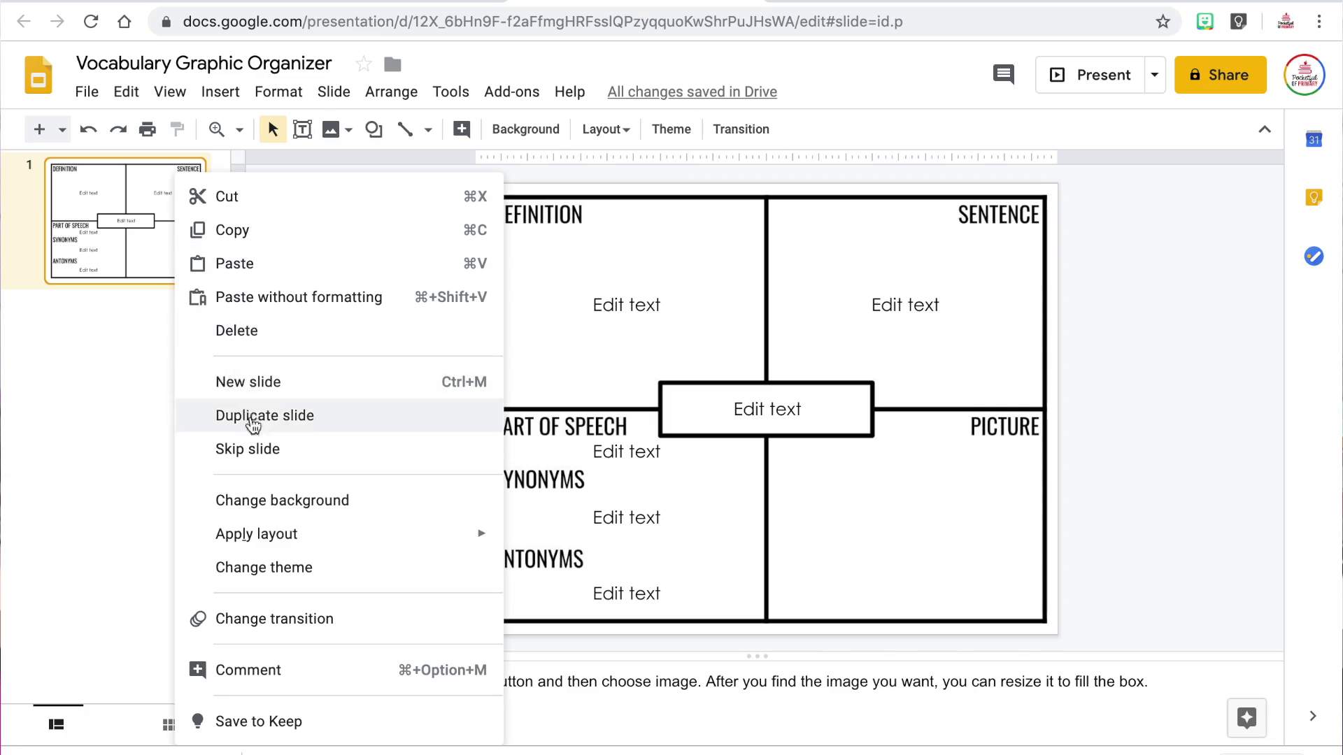
pyautogui.click(219, 415)
pyautogui.rightClick(154, 387)
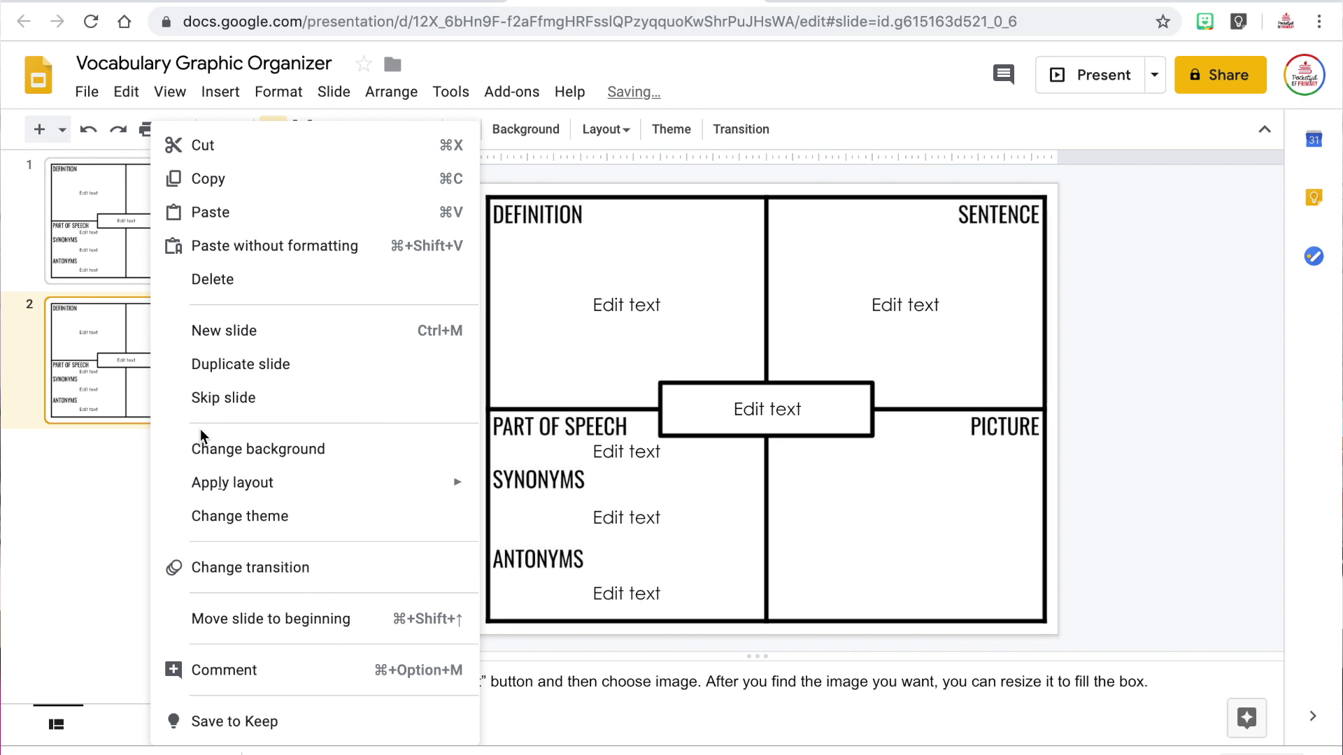
pyautogui.click(228, 365)
pyautogui.rightClick(175, 498)
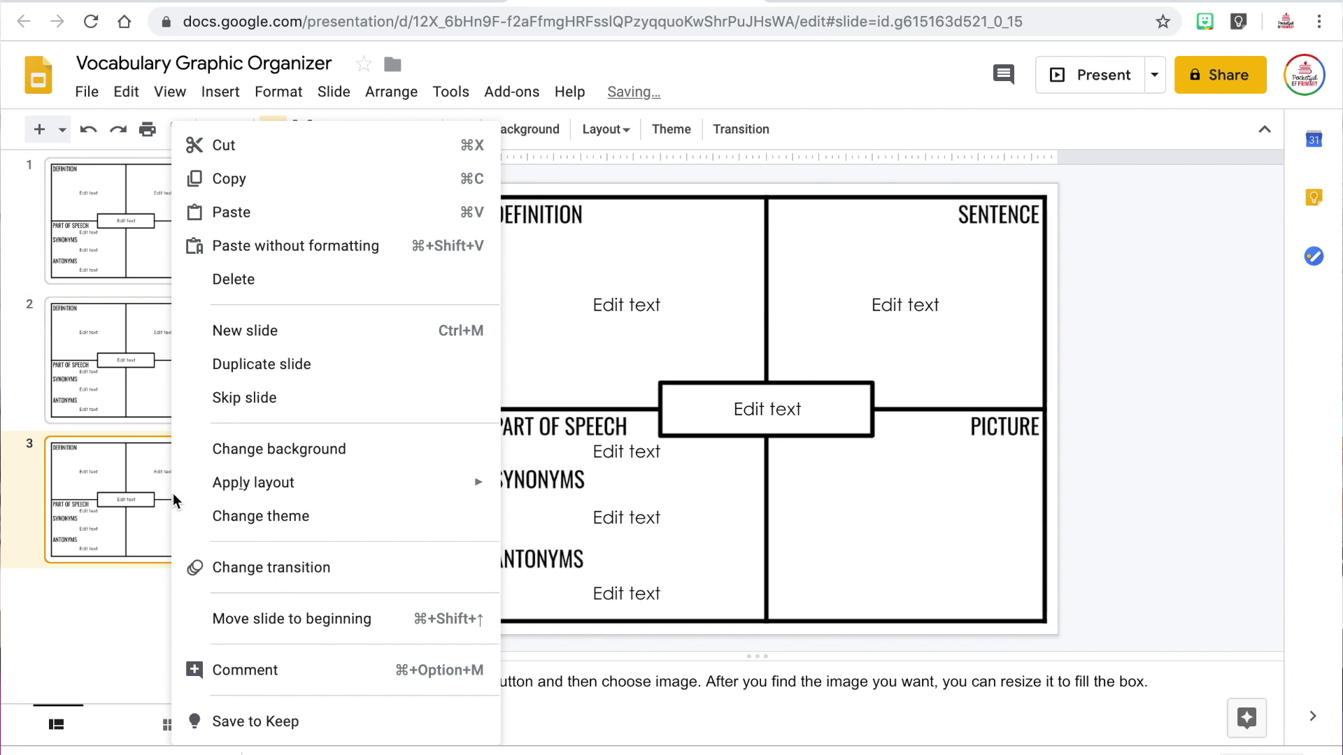
pyautogui.click(276, 365)
pyautogui.rightClick(154, 597)
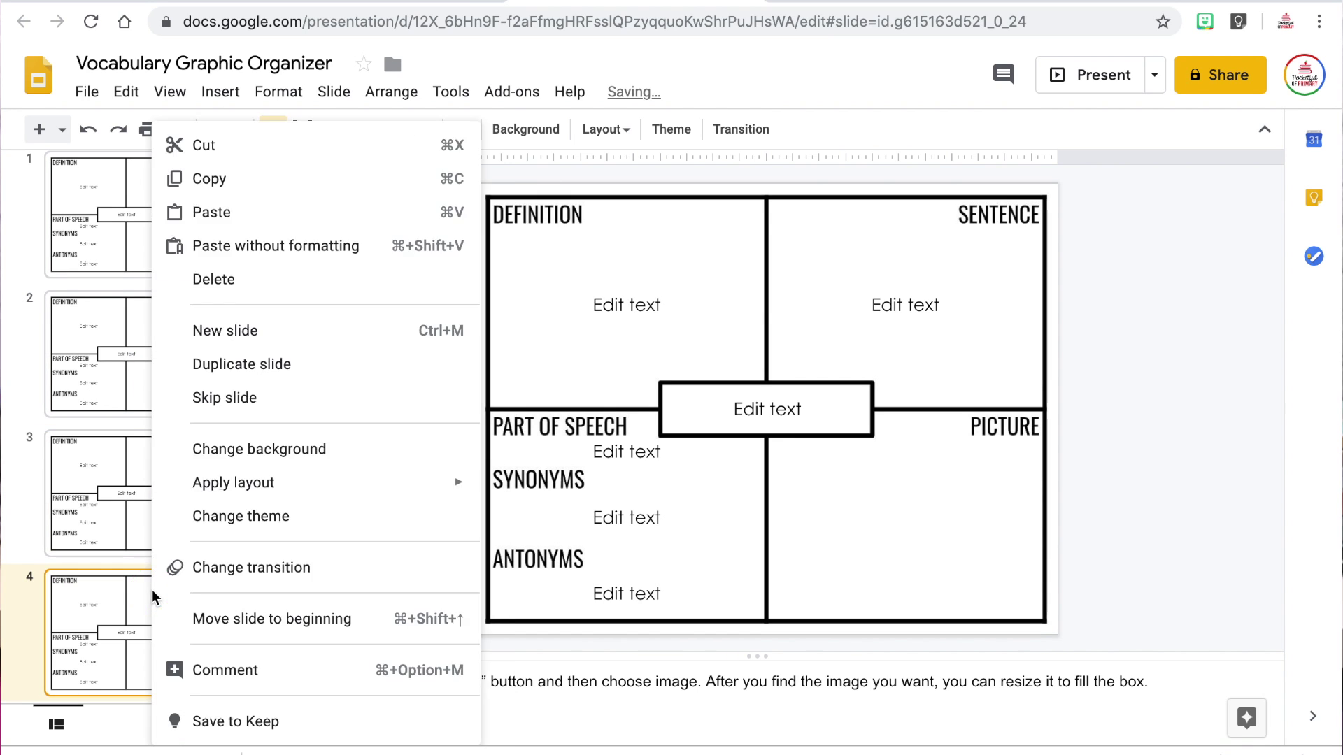
pyautogui.click(231, 365)
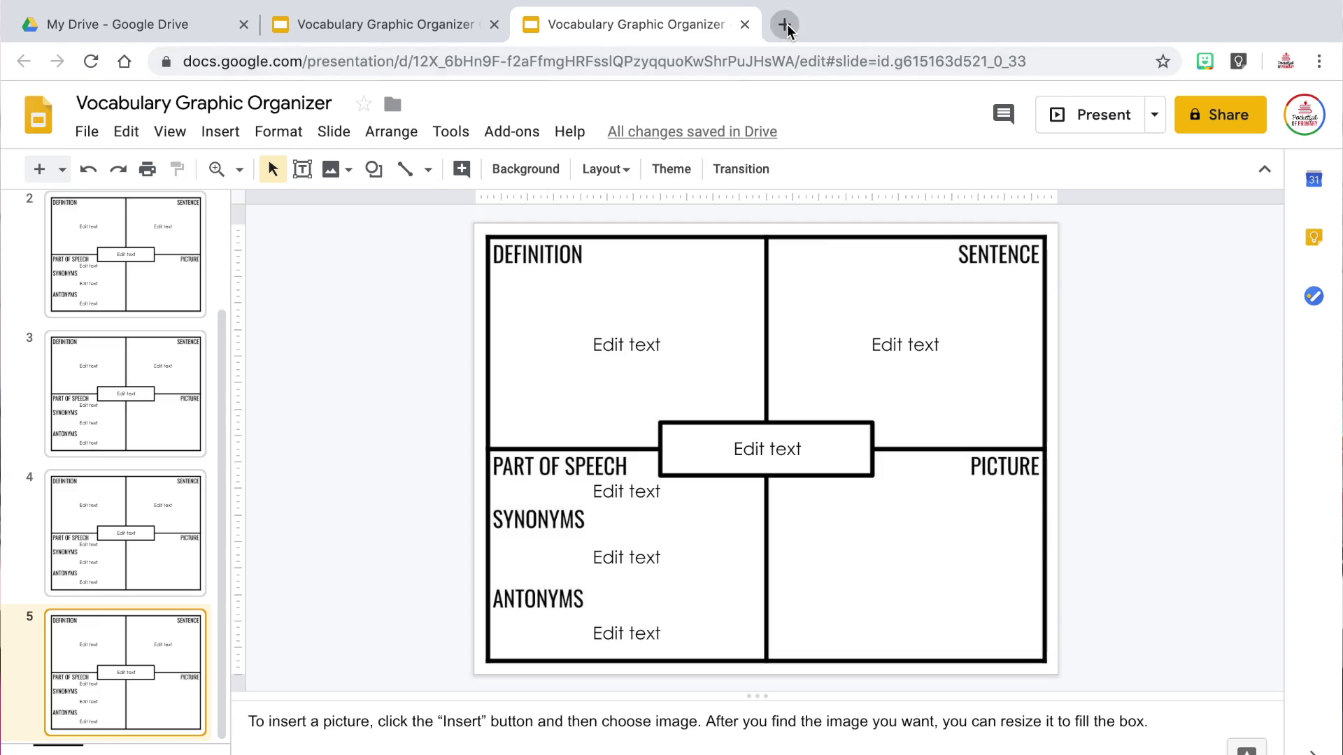
# - Go to Google Classroom's Reading Class and start a new assignment from Classwork
pyautogui.click(787, 25)
pyautogui.write('classroom')
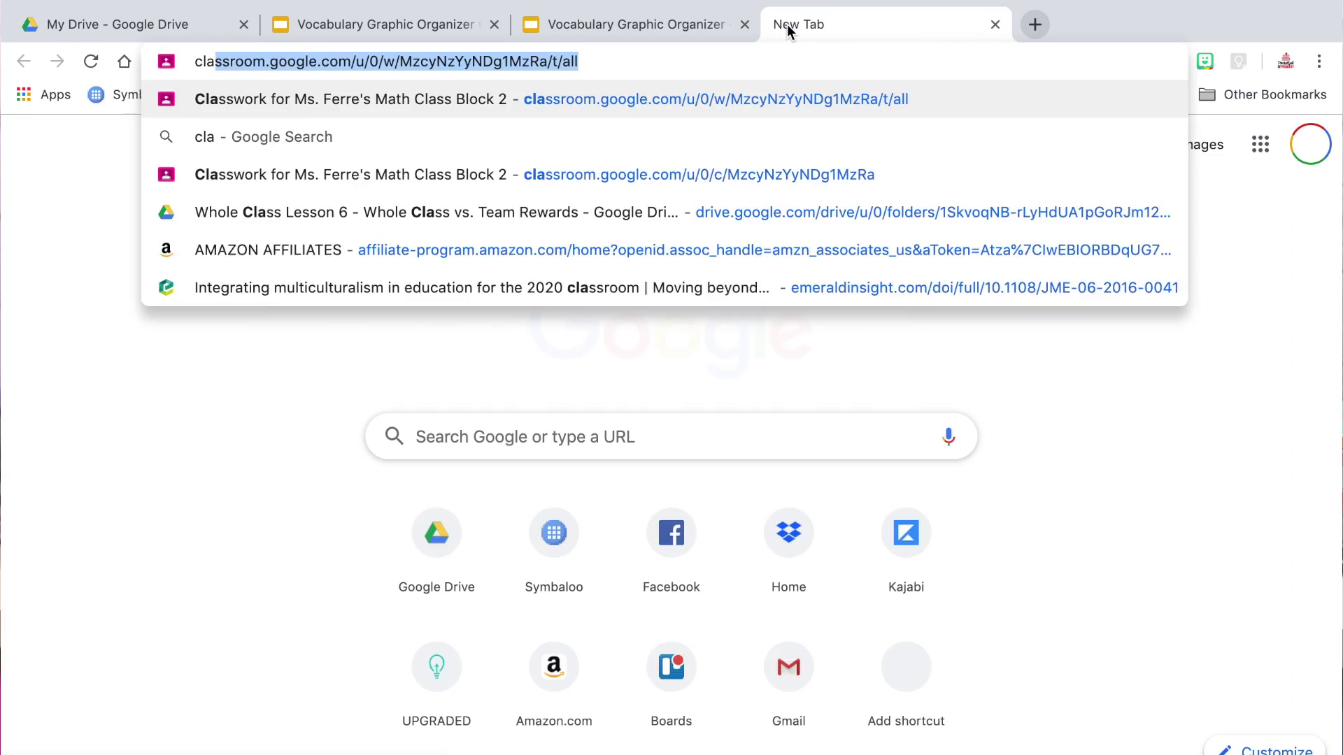
pyautogui.press('Return')
pyautogui.click(219, 535)
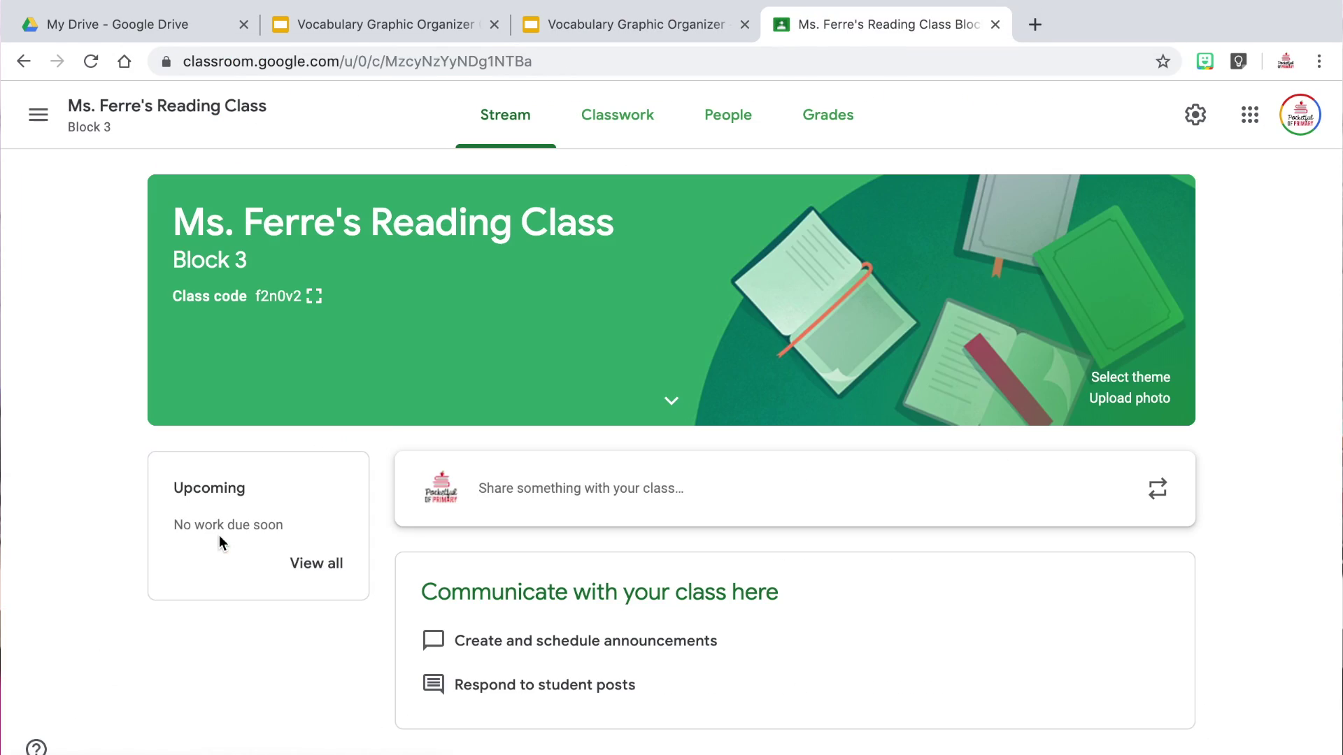
pyautogui.click(617, 120)
pyautogui.click(361, 200)
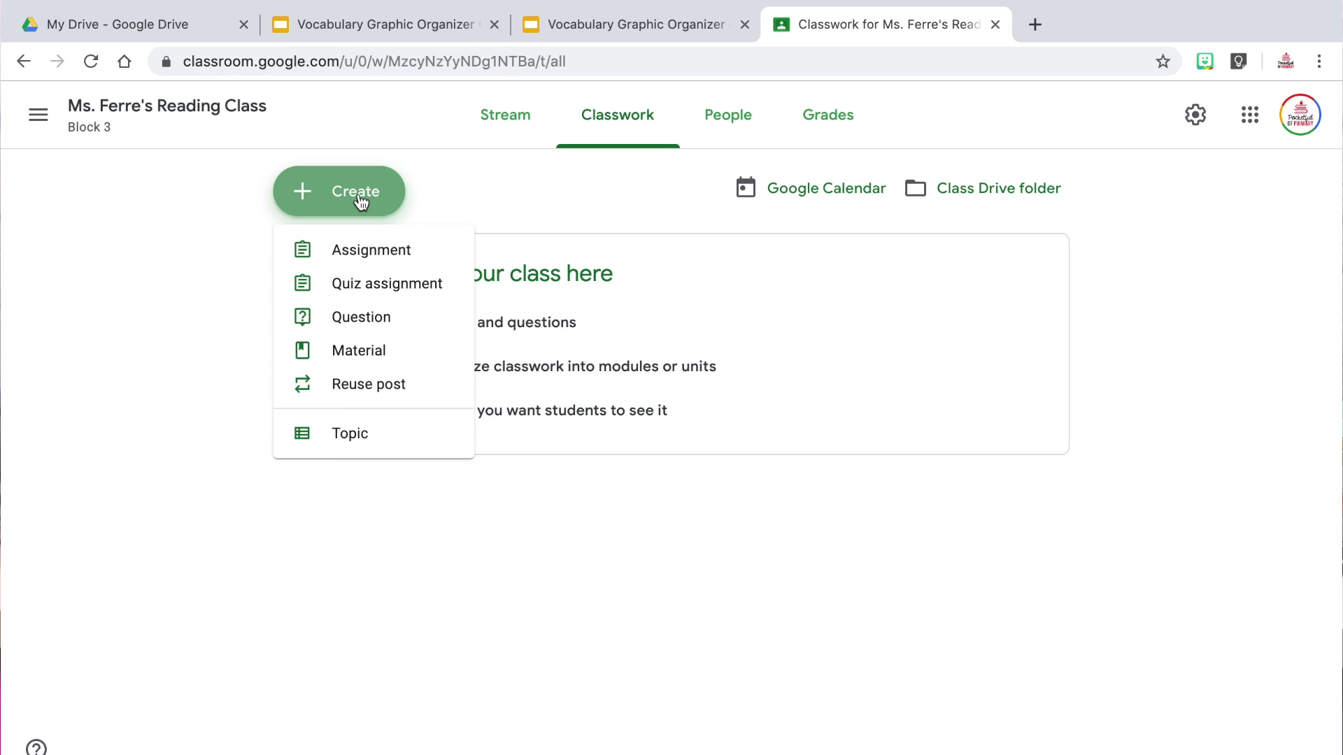
pyautogui.click(361, 252)
# - Title the assignment 'Vocabulary Graphic Organizer', set it due Sep 27, and begin entering the Vocabulary topic
pyautogui.write('Vocabulary Graphic Organizer')
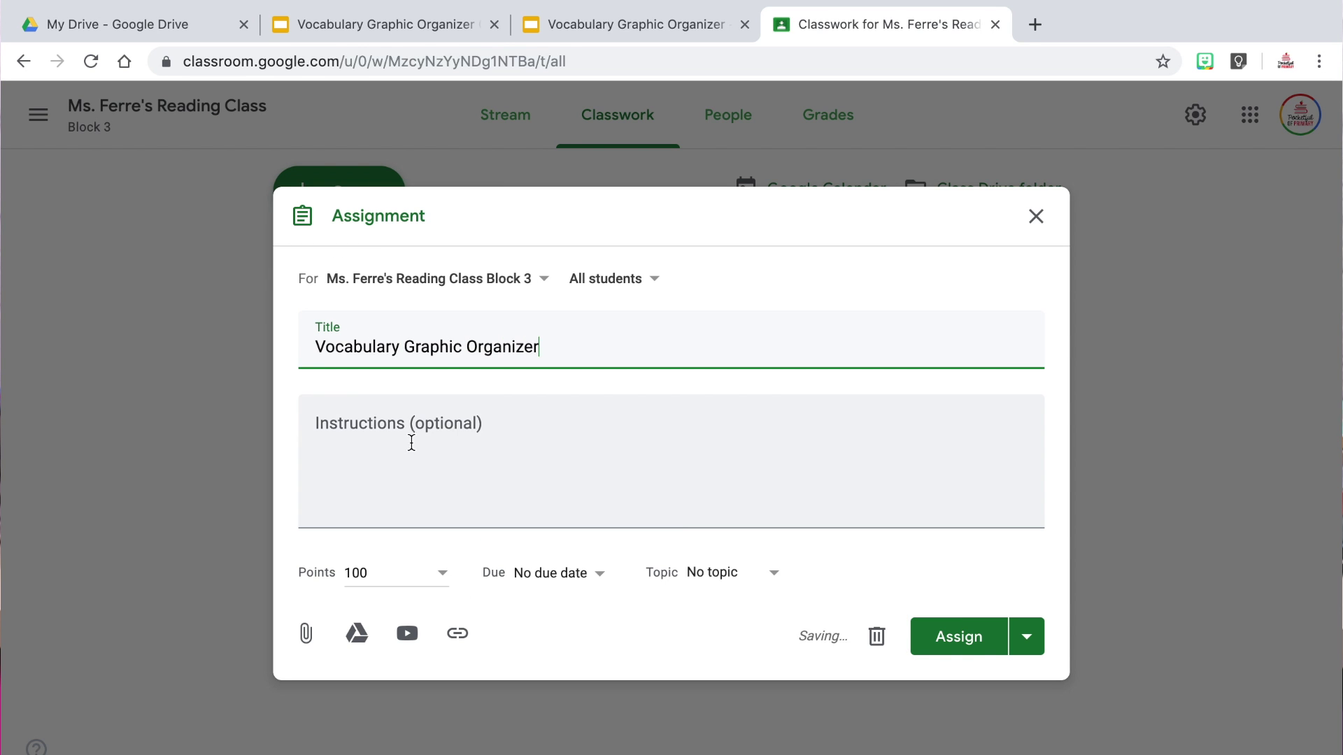
pyautogui.click(511, 585)
pyautogui.click(691, 728)
pyautogui.click(728, 569)
pyautogui.write('Vocabulary')
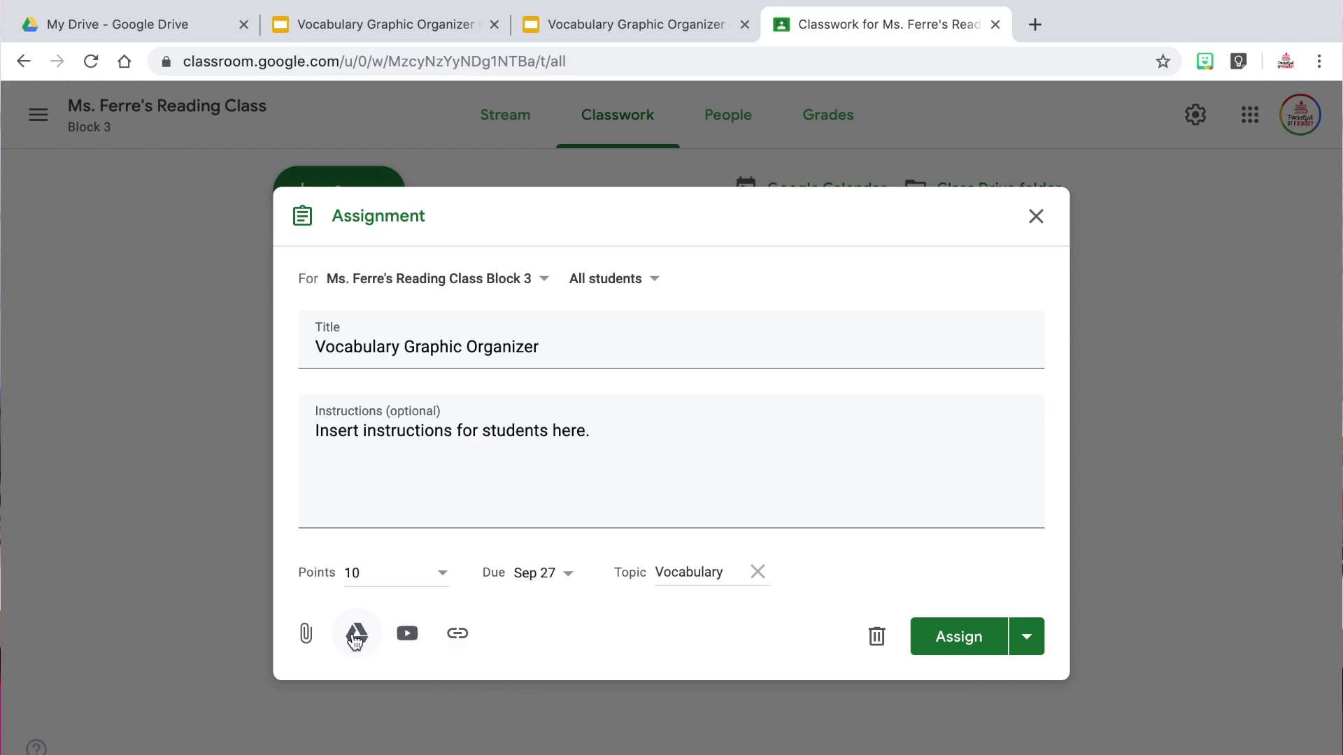
# - Attach the Vocabulary Graphic Organizer slides from Google Drive's Recent files to the assignment
pyautogui.click(356, 636)
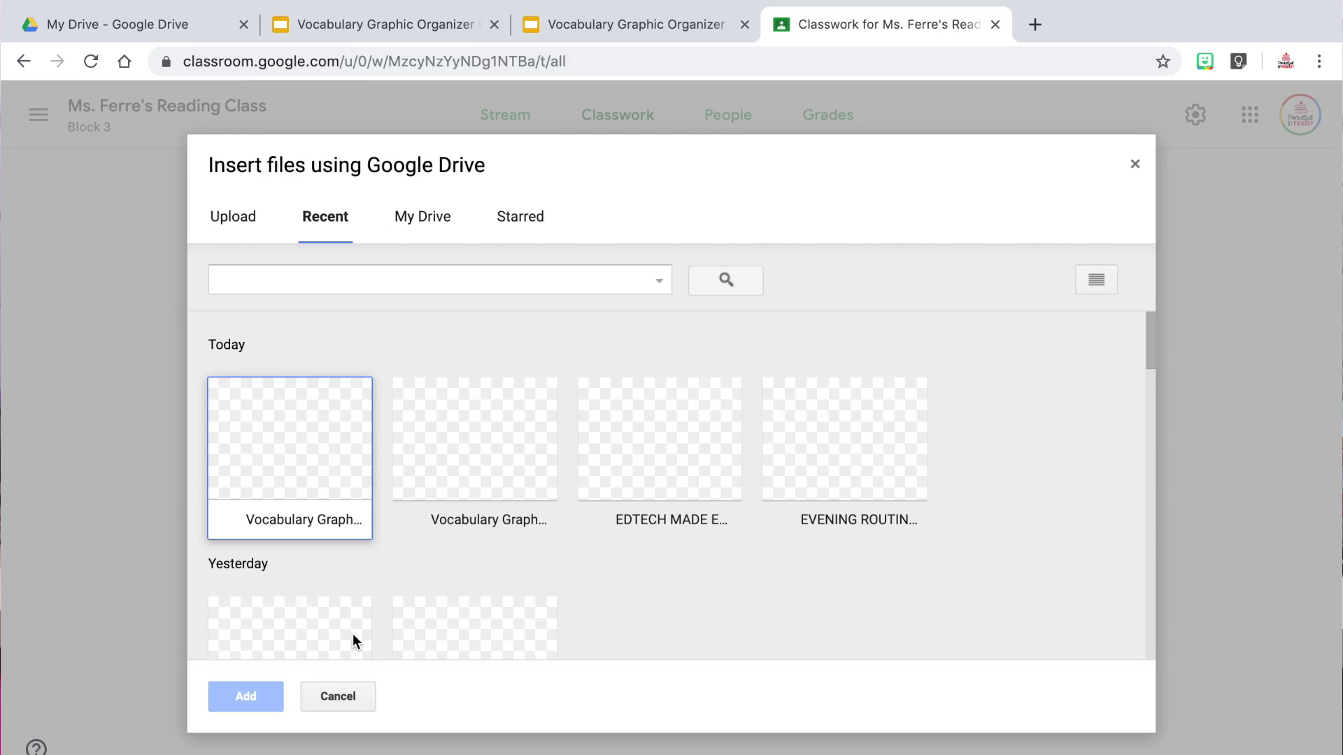
pyautogui.click(296, 494)
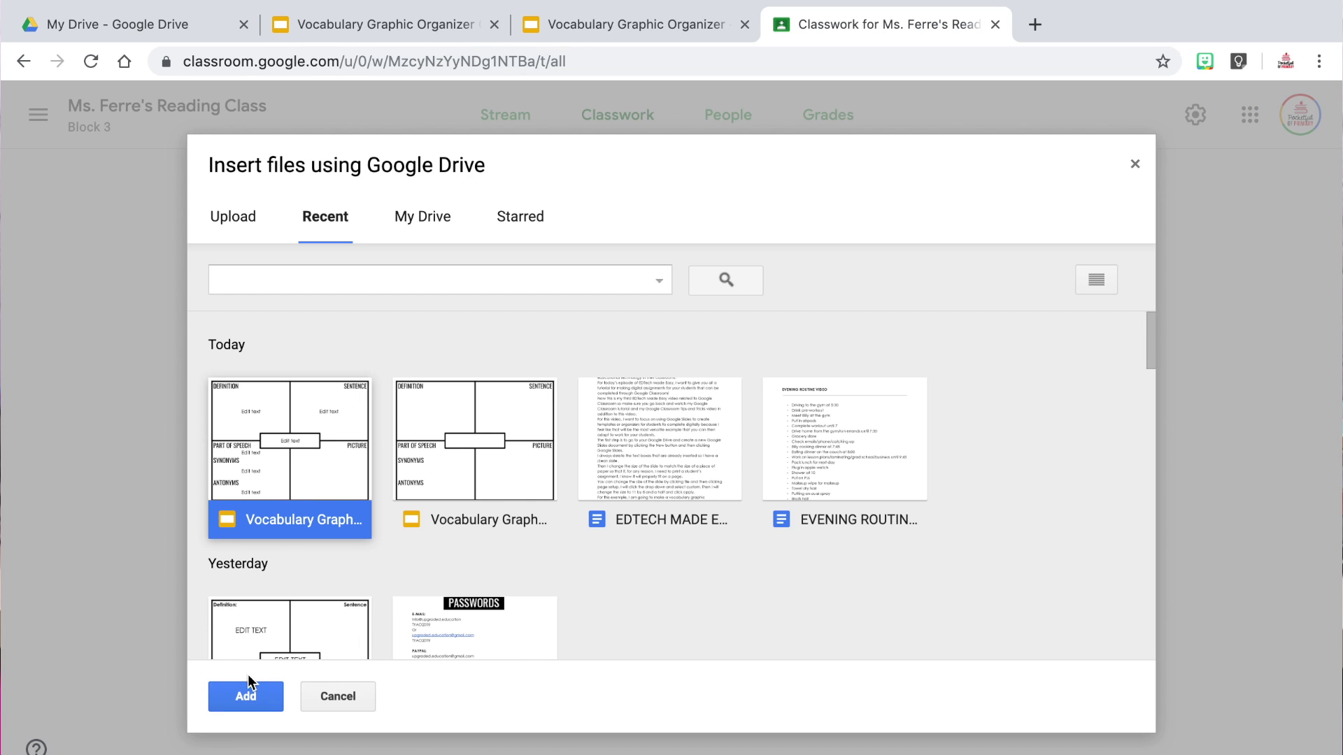
pyautogui.click(245, 696)
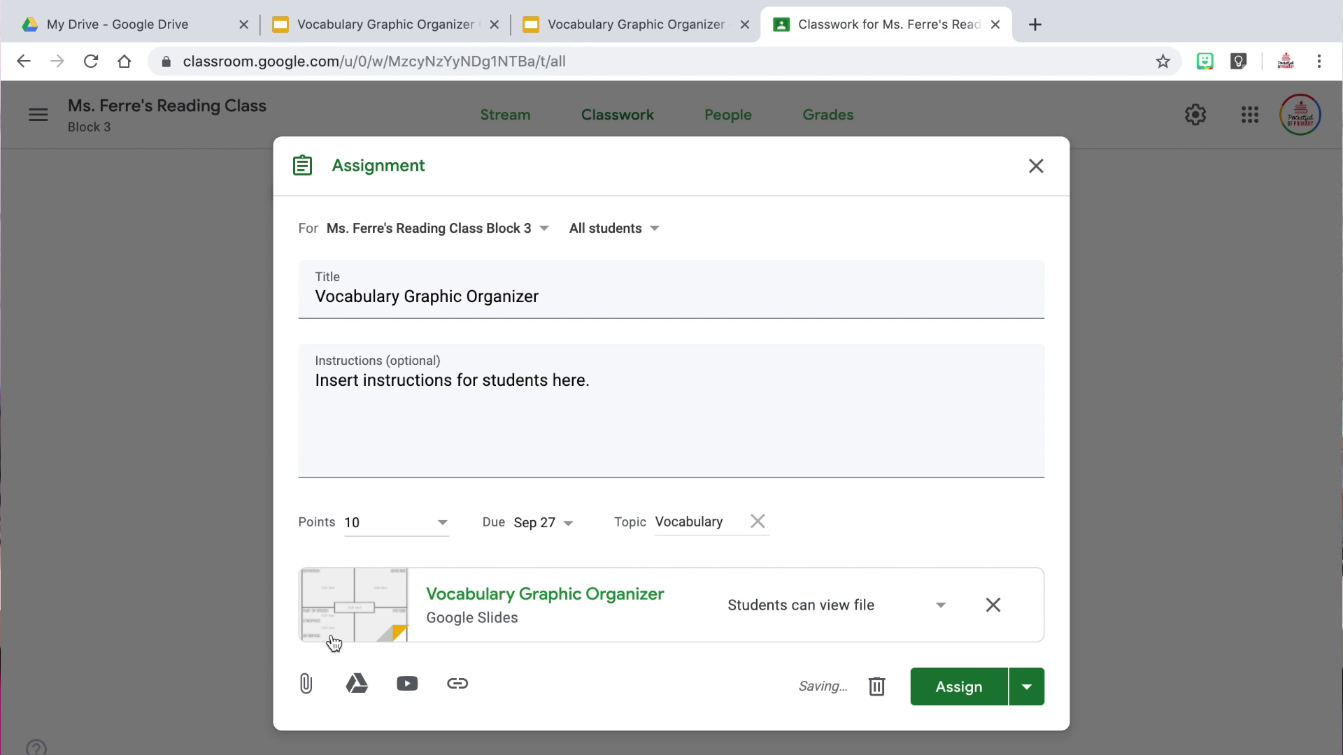
pyautogui.click(753, 617)
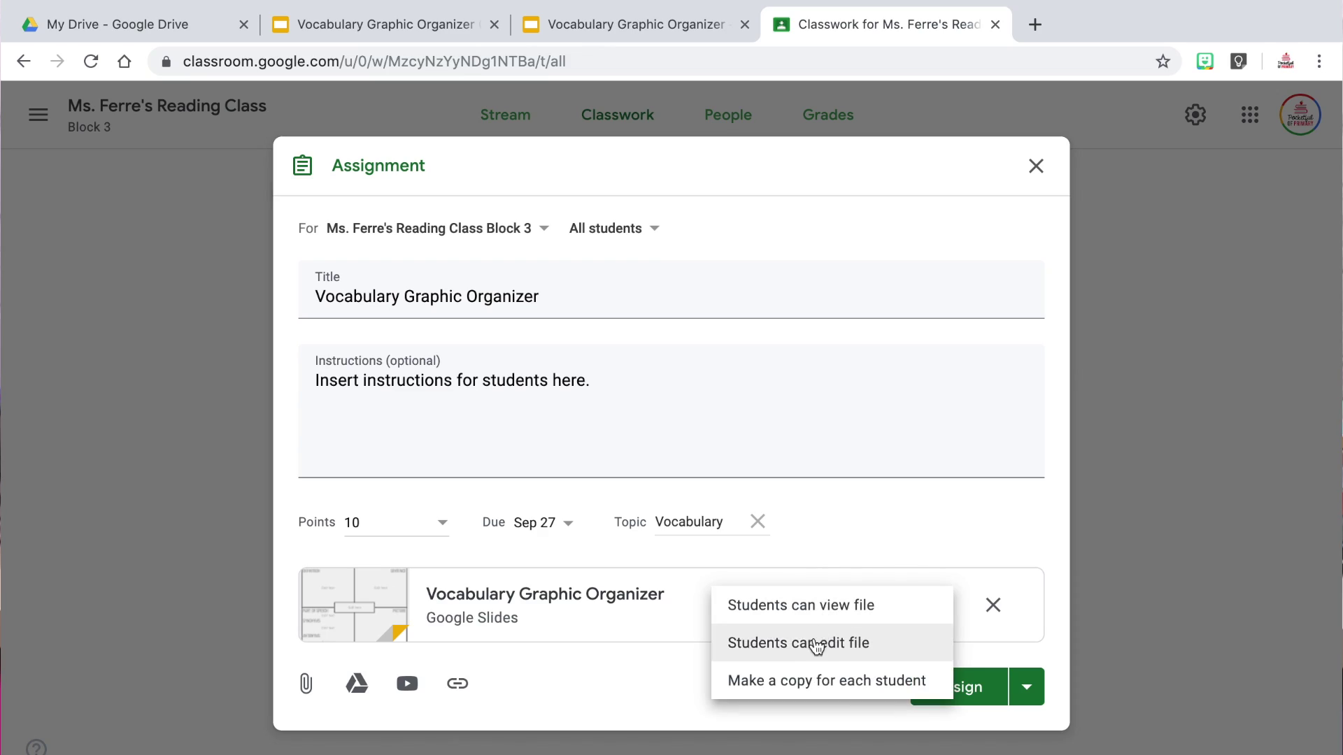
# - Set the attached slides to Make a copy for each student and assign the work to the class
pyautogui.click(816, 644)
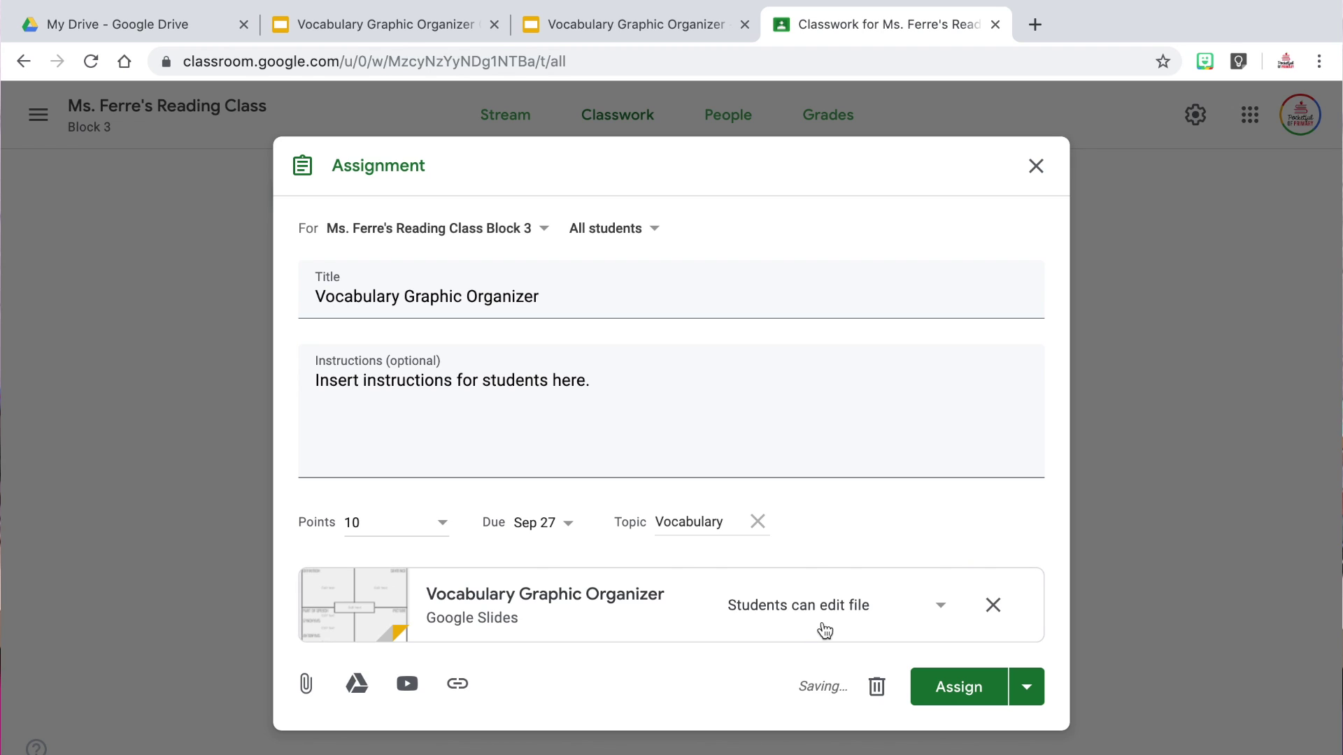
pyautogui.click(827, 622)
pyautogui.click(830, 637)
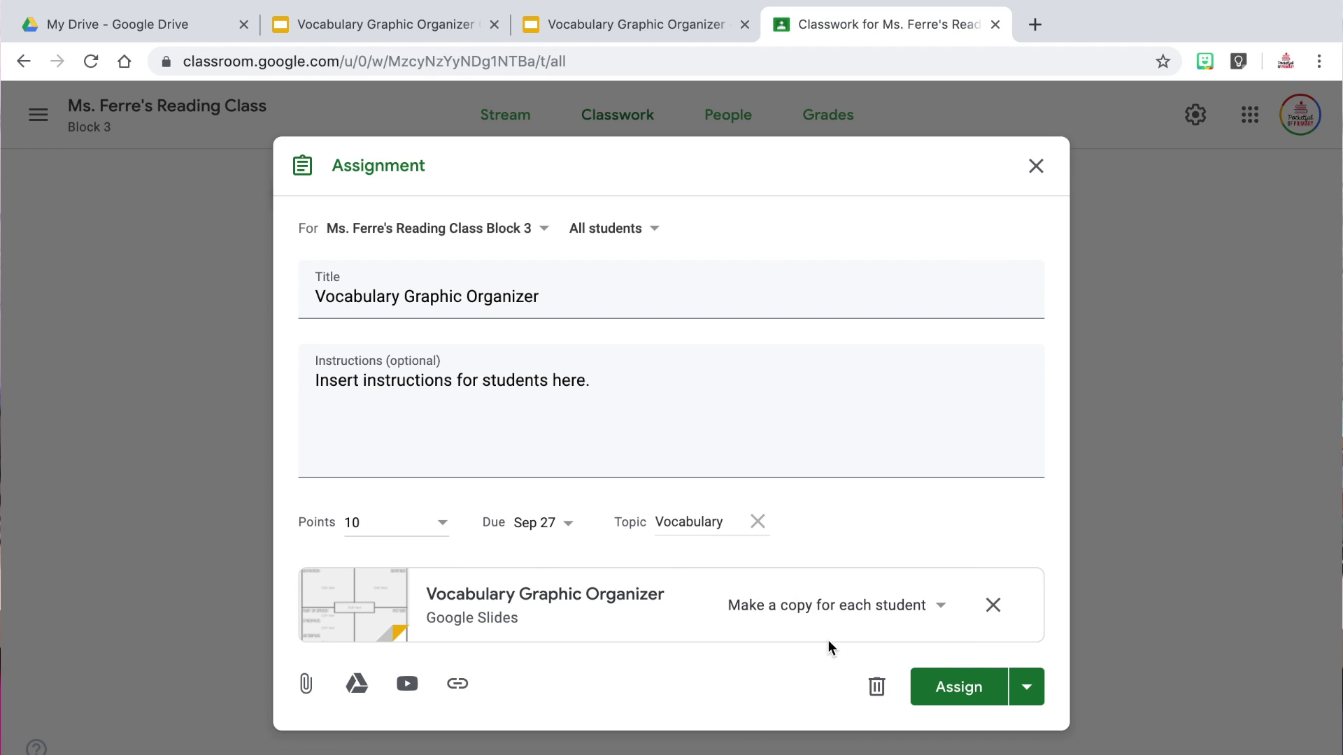
pyautogui.click(976, 686)
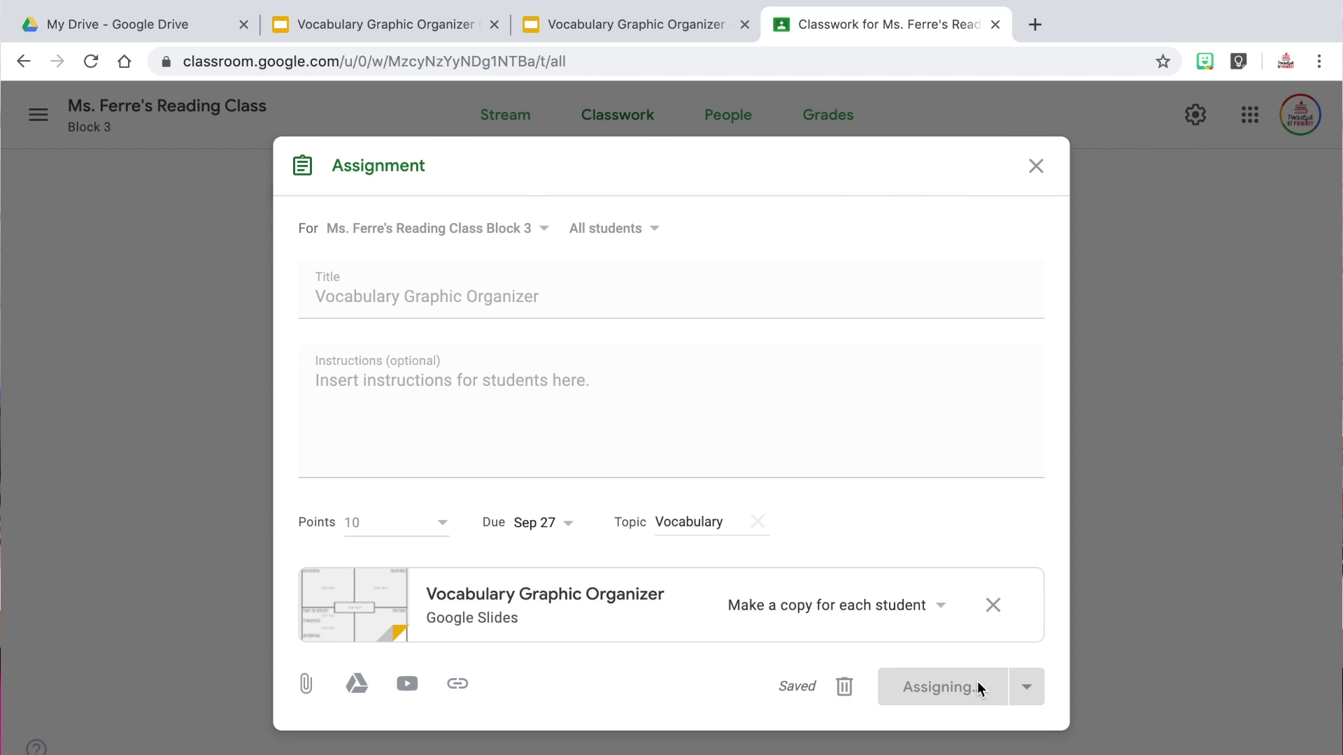